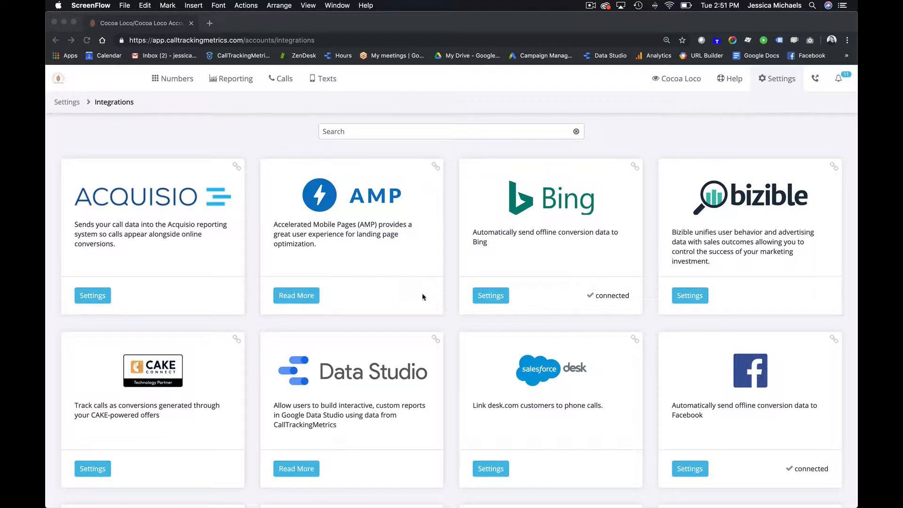
Open the Data Studio integration's settings from the account's Integrations page.
scroll(423, 297, down, 1)
click(790, 84)
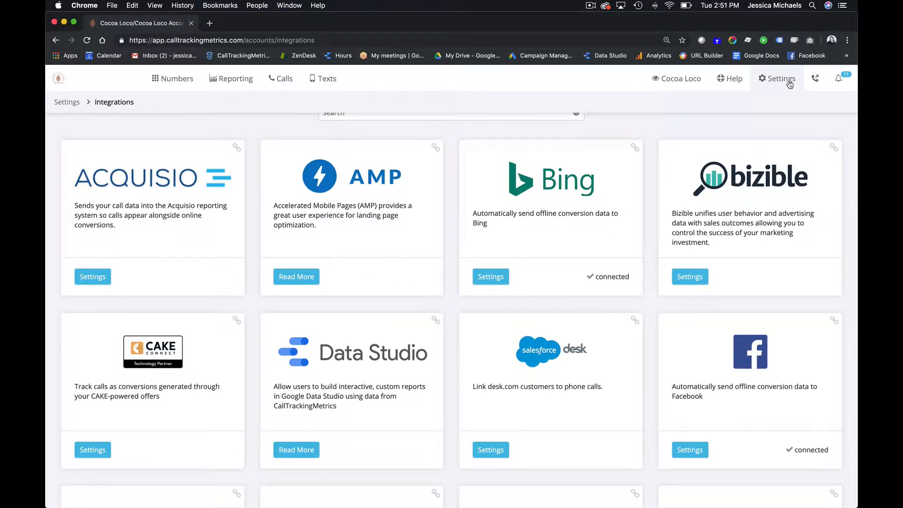
click(786, 83)
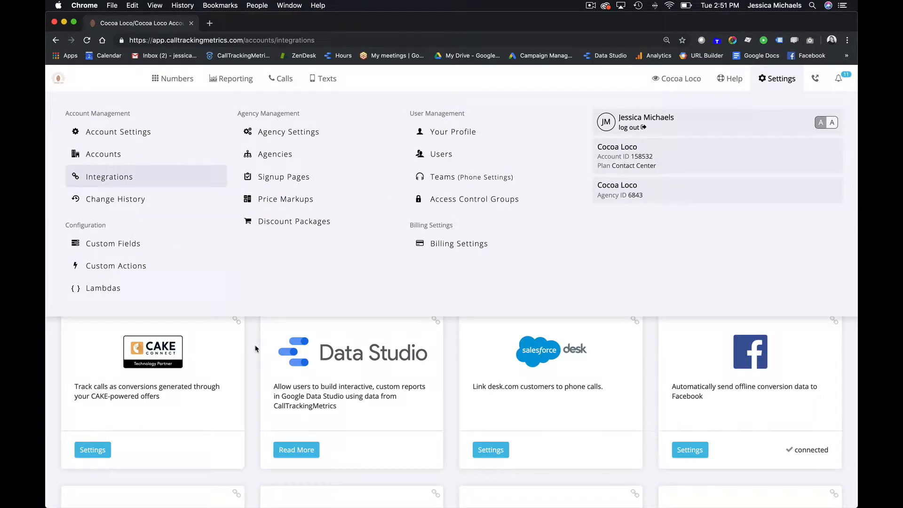
scroll(354, 376, down, 5)
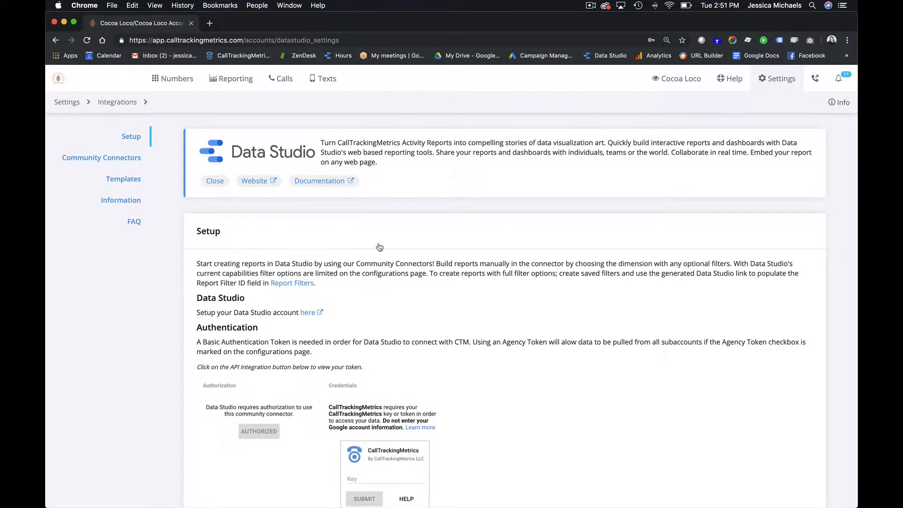
Review the Data Studio setup instructions, the Call Log and Activity Reports connector descriptions, and the report template previews.
scroll(342, 246, down, 2)
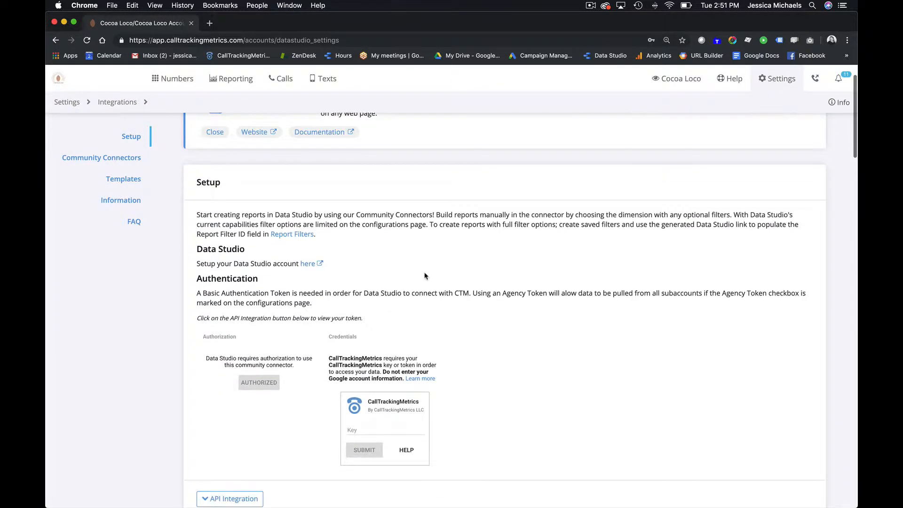
scroll(437, 262, down, 10)
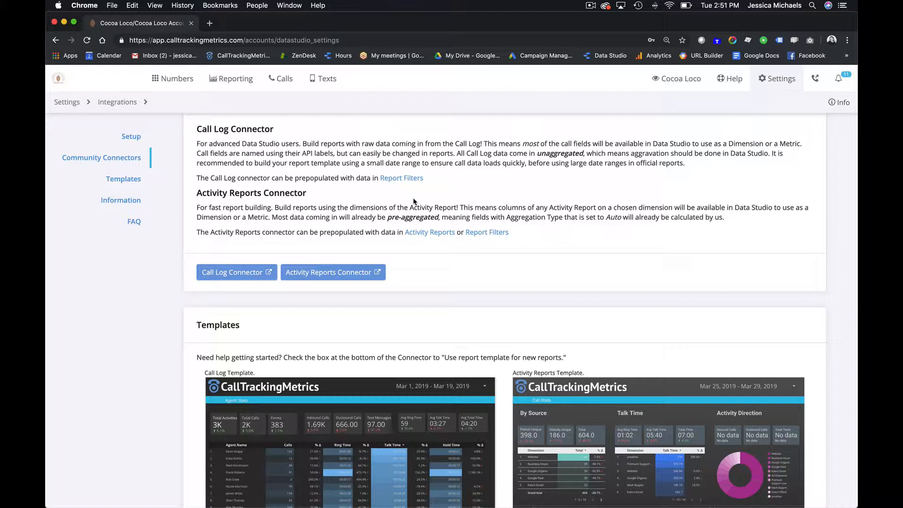
scroll(414, 202, down, 5)
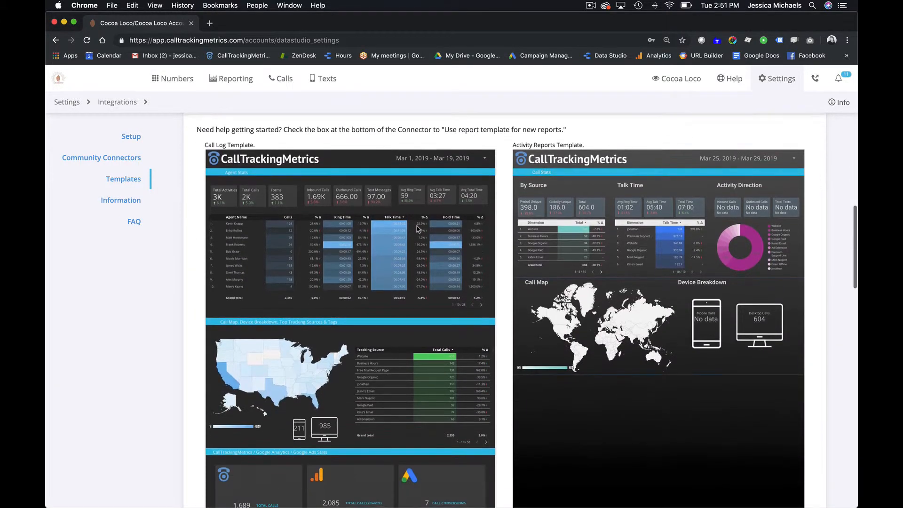
scroll(416, 229, down, 1)
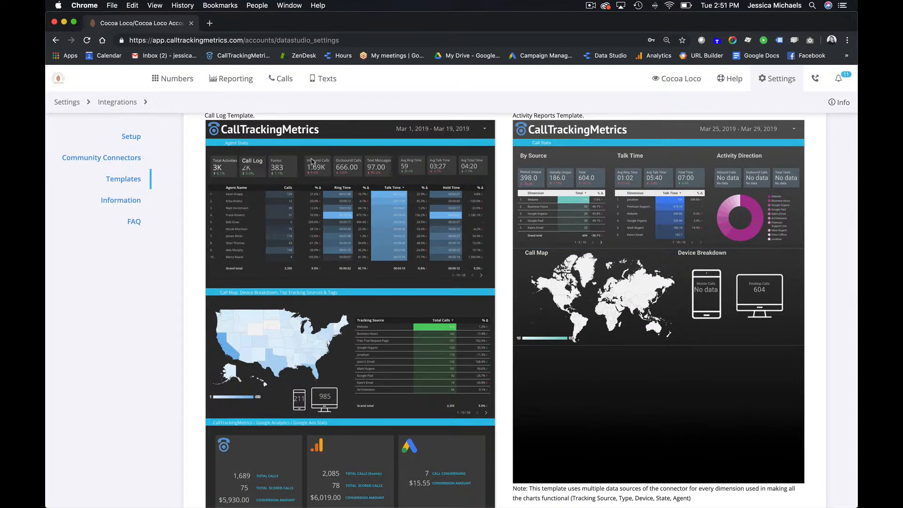
scroll(621, 285, down, 5)
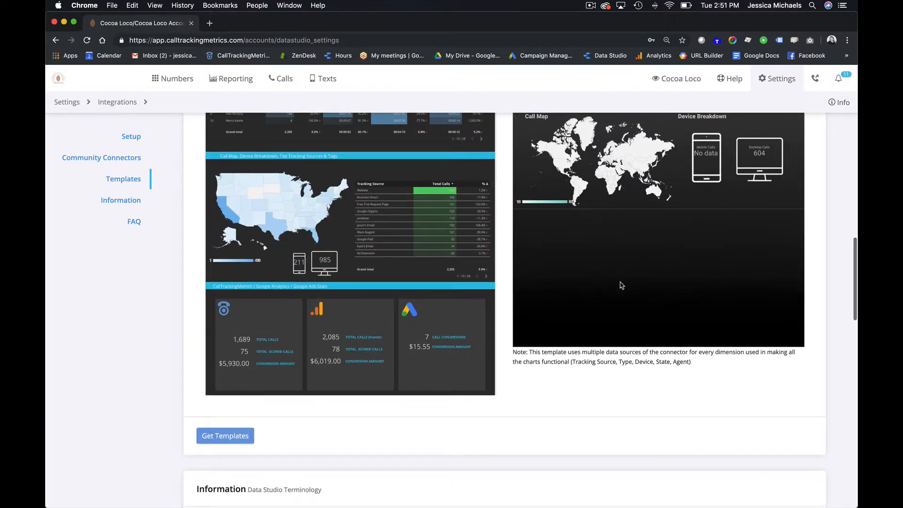
scroll(621, 285, up, 7)
scroll(621, 285, down, 3)
scroll(621, 285, up, 7)
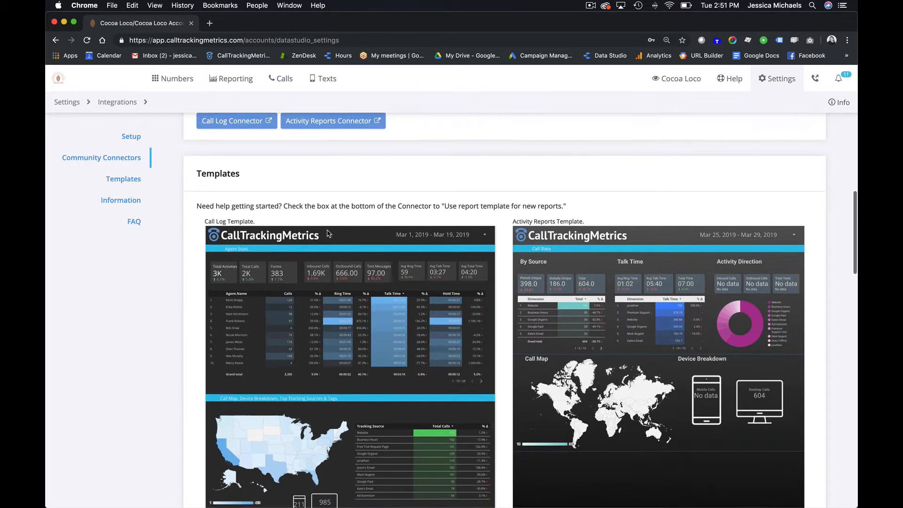
scroll(328, 234, up, 3)
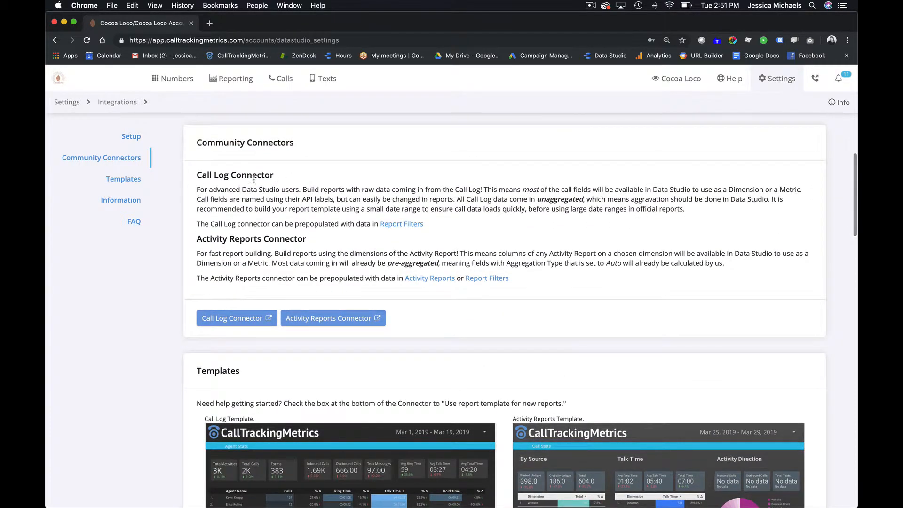
scroll(420, 212, up, 4)
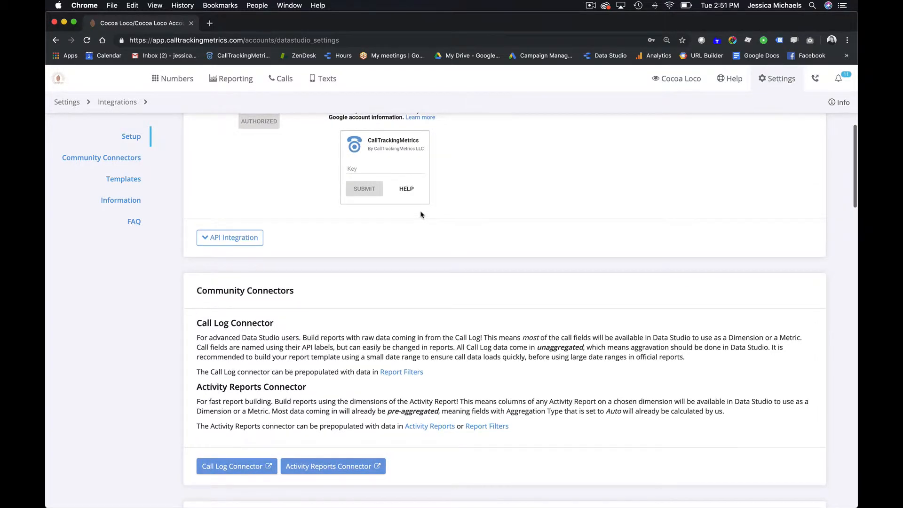
scroll(420, 214, up, 2)
scroll(421, 215, down, 4)
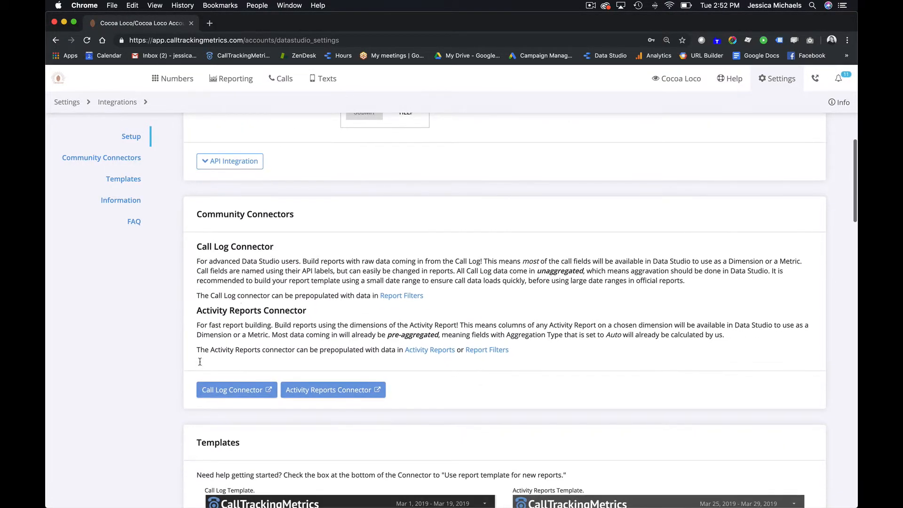
Launch the Call Log Connector in Data Studio and authorize it with the company Google account, allowing access to an external service.
click(237, 388)
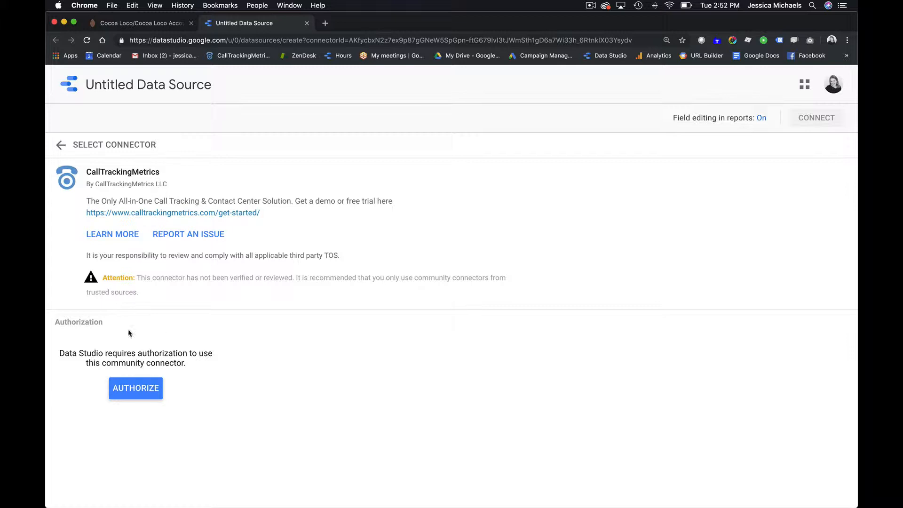
click(136, 388)
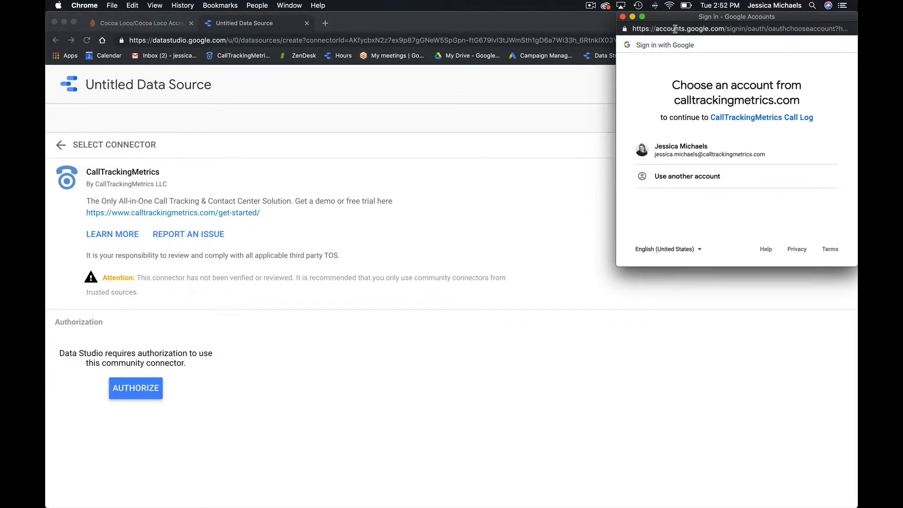
drag(675, 28, 324, 99)
click(349, 226)
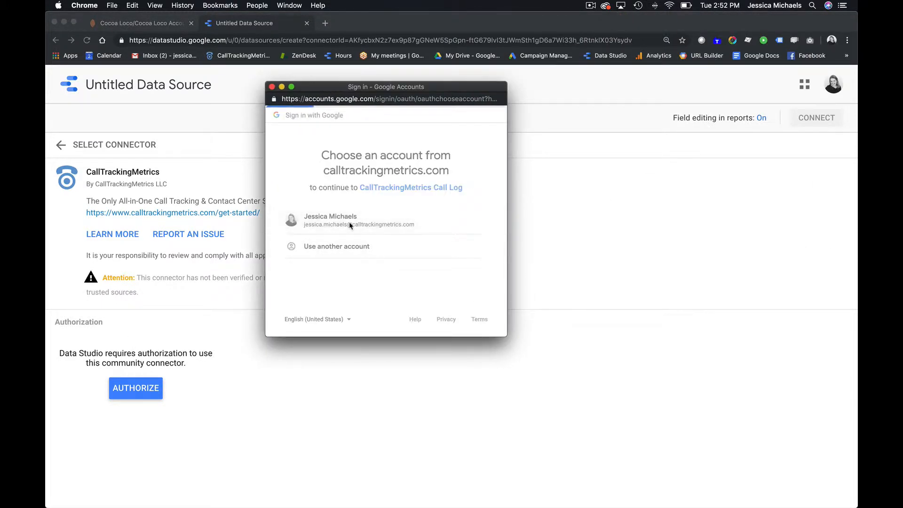
scroll(402, 258, down, 5)
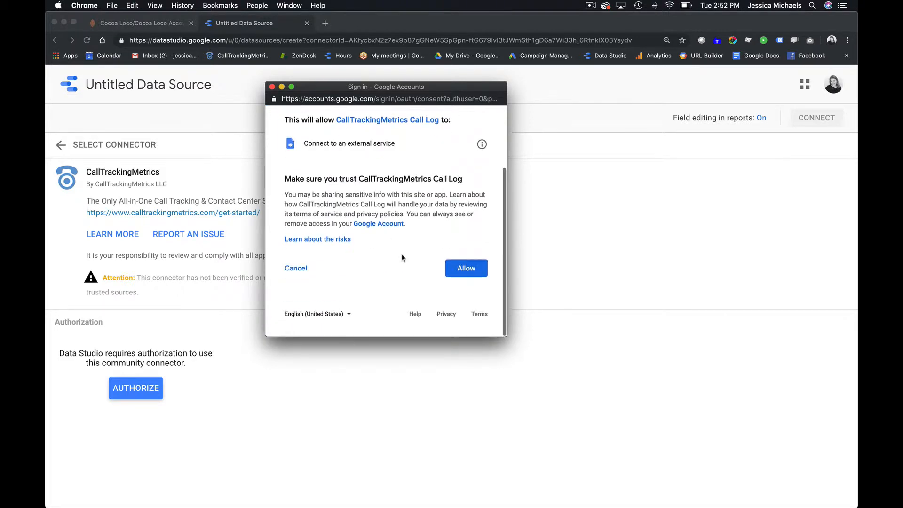
click(470, 270)
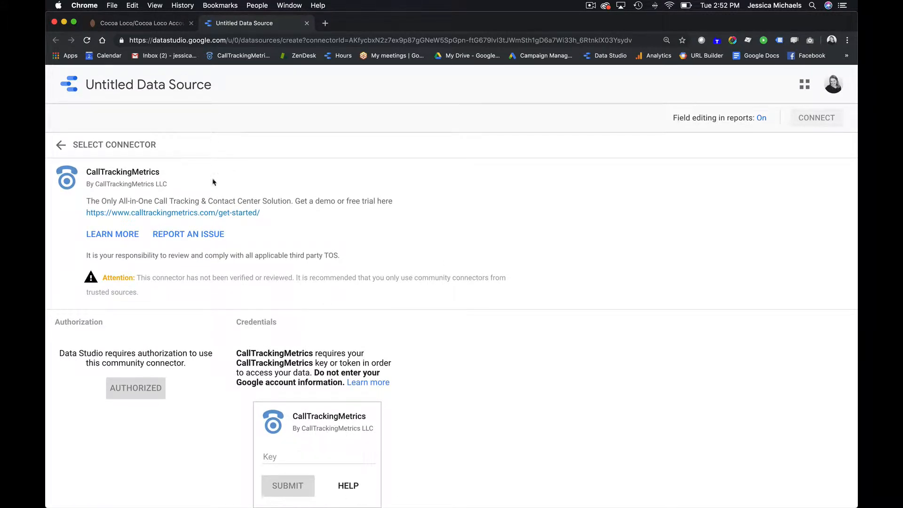
Switch back to CallTrackingMetrics, expand the API Integration section, and copy the revealed Basic Authentication Token, leaving it hidden again.
click(132, 23)
scroll(379, 240, up, 2)
scroll(379, 240, down, 4)
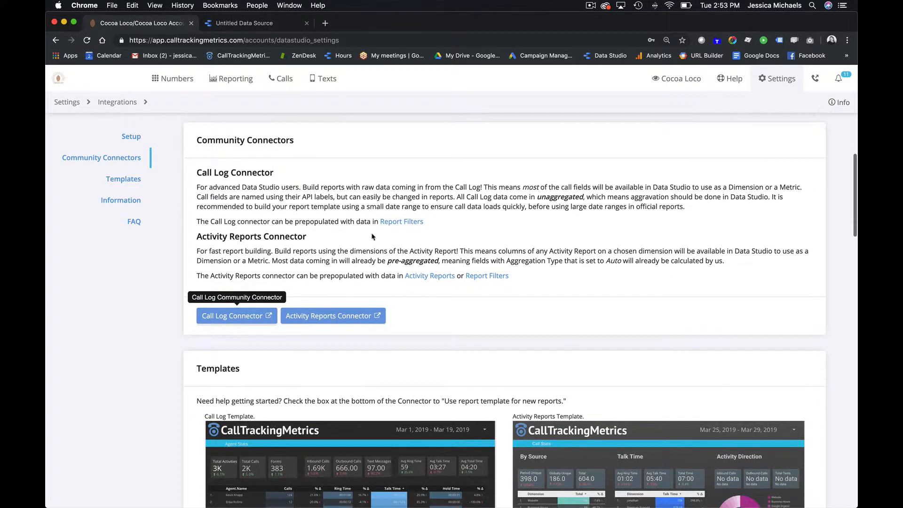
scroll(343, 210, up, 3)
click(260, 209)
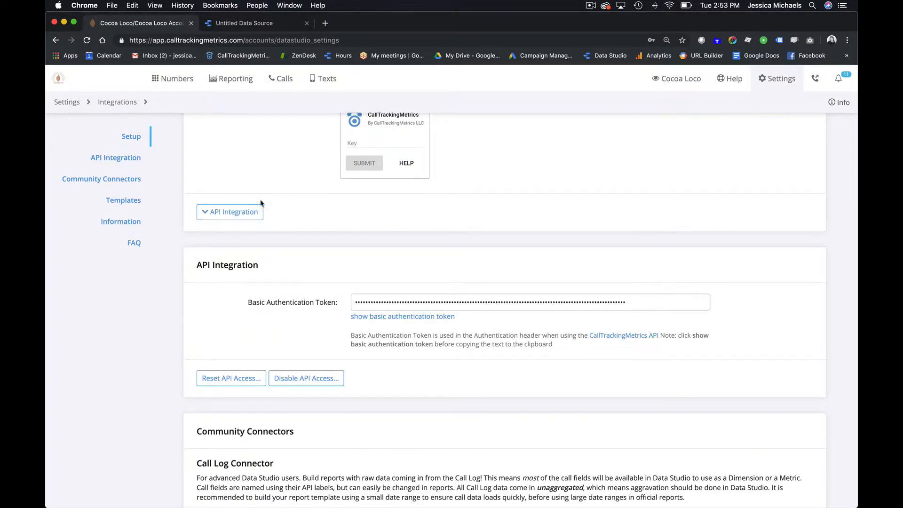
click(423, 302)
triple_click(423, 301)
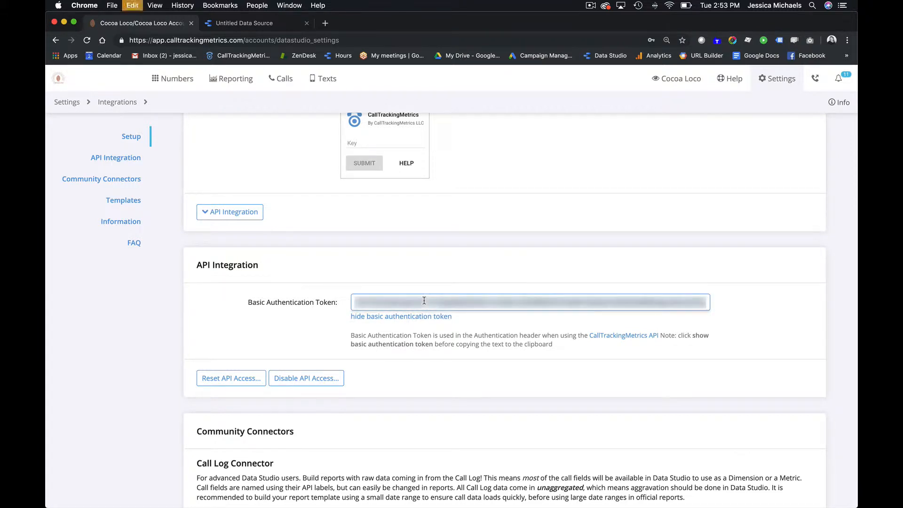
click(397, 317)
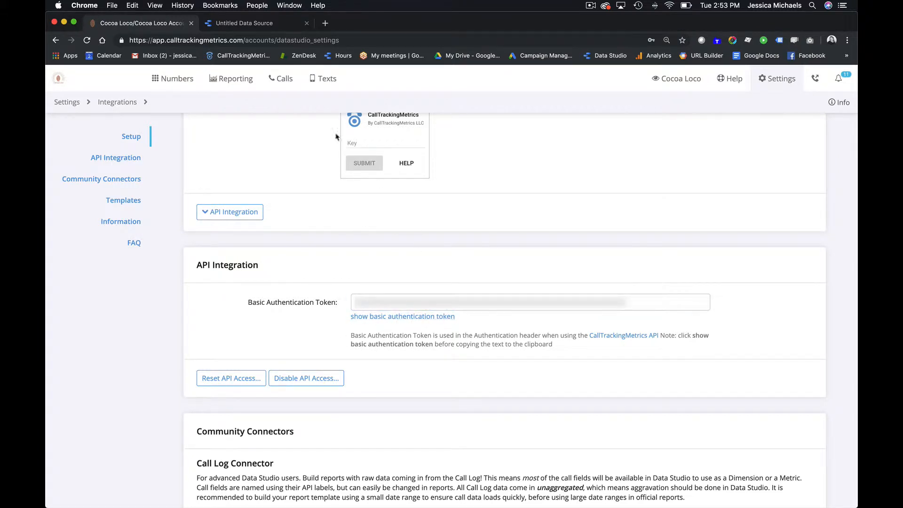
Return to the Data Studio data source and submit the copied authentication token as the connector's key.
click(254, 23)
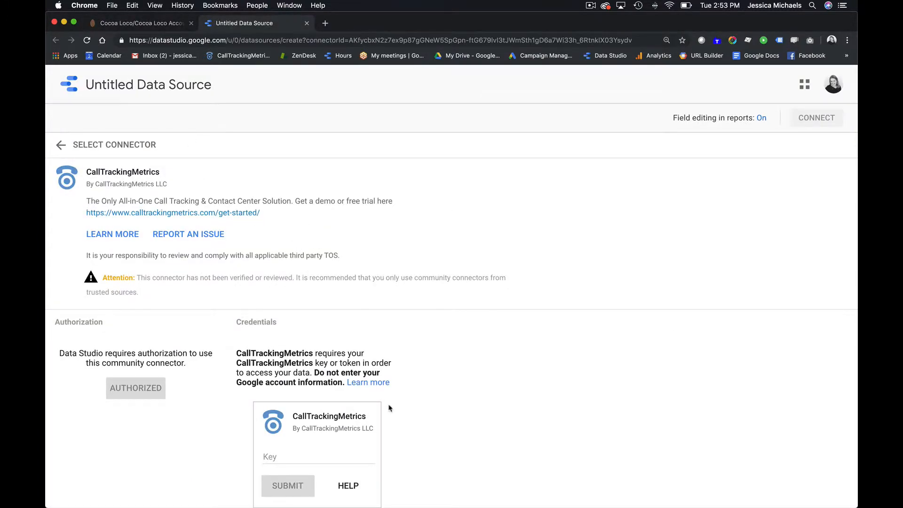
click(281, 452)
key(super+v)
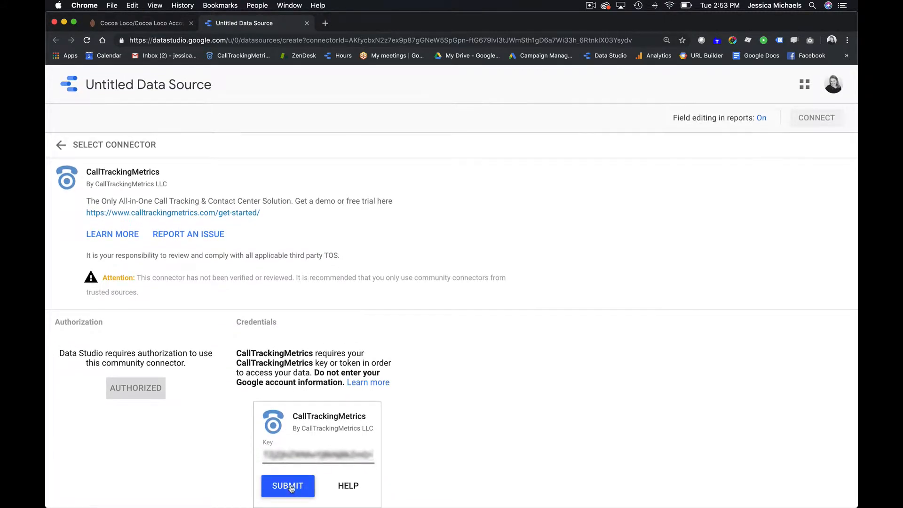
click(288, 486)
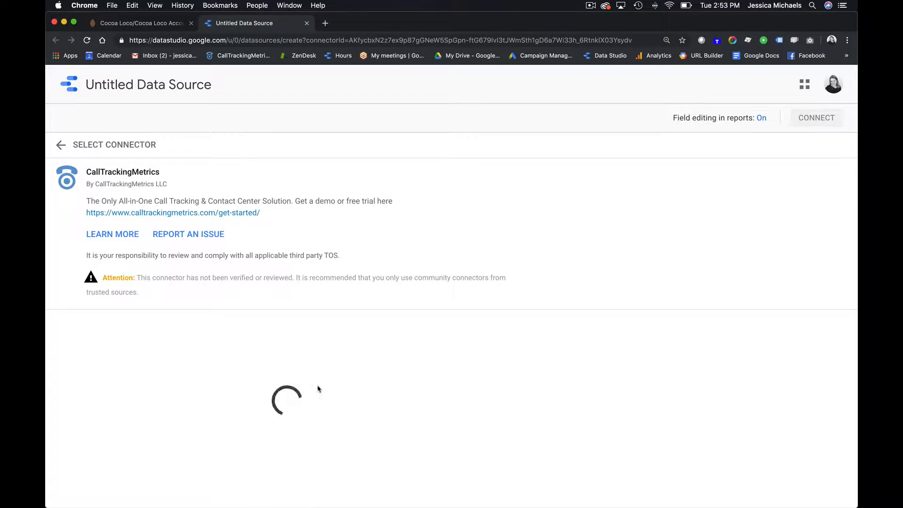
Look over the connector's parameters and copy the required account ID from the account details in CallTrackingMetrics.
scroll(437, 334, down, 5)
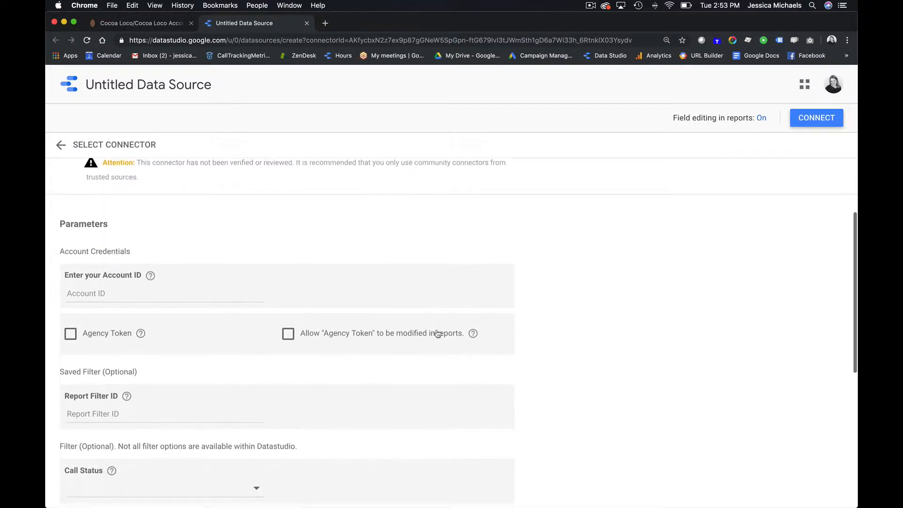
scroll(389, 325, down, 10)
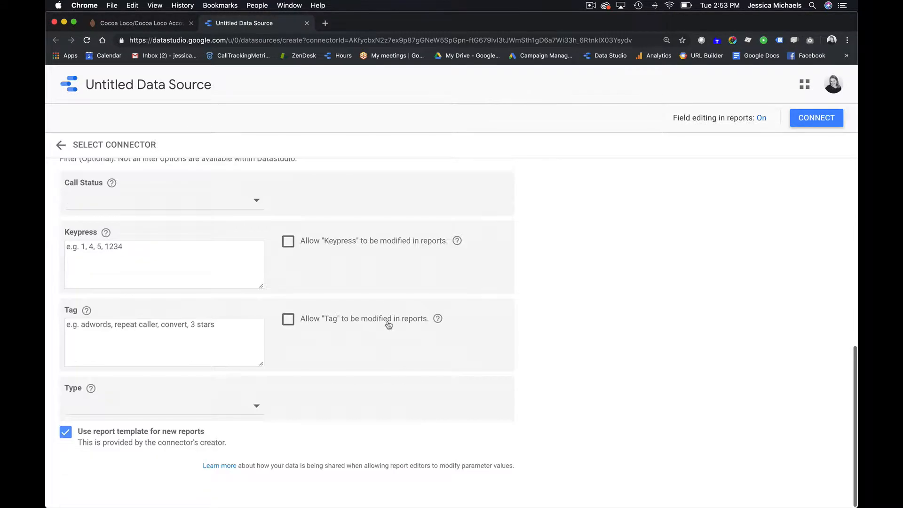
scroll(440, 330, up, 2)
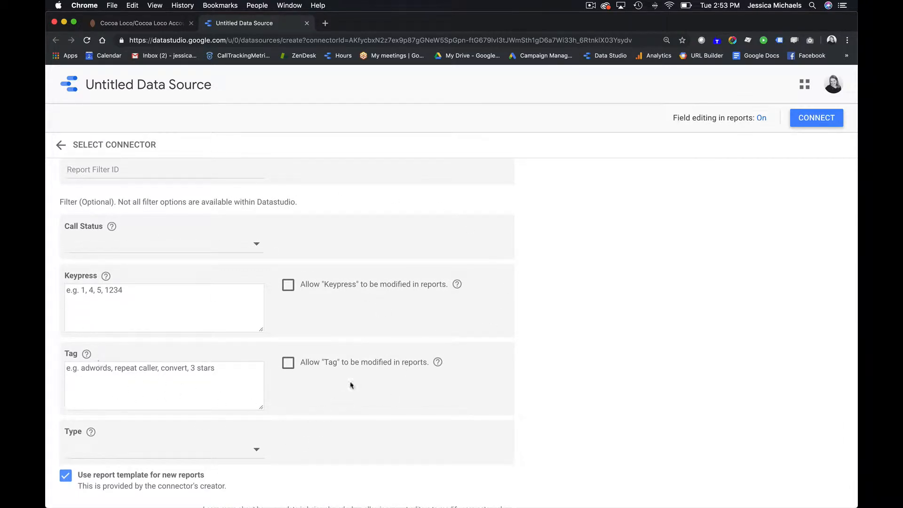
scroll(155, 271, up, 5)
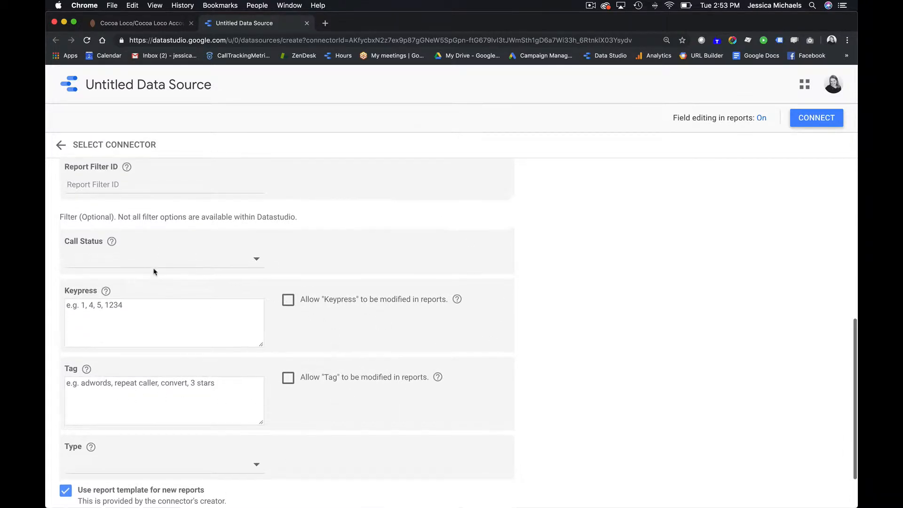
scroll(155, 272, up, 5)
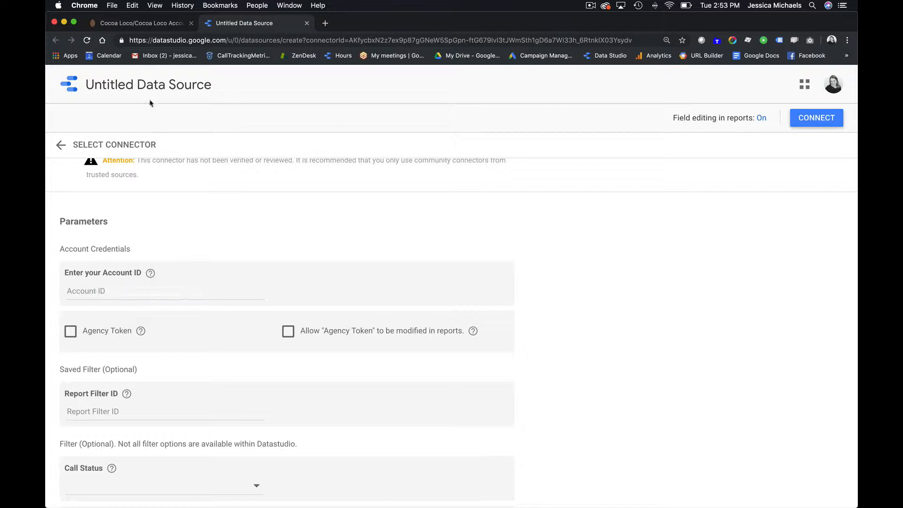
click(133, 25)
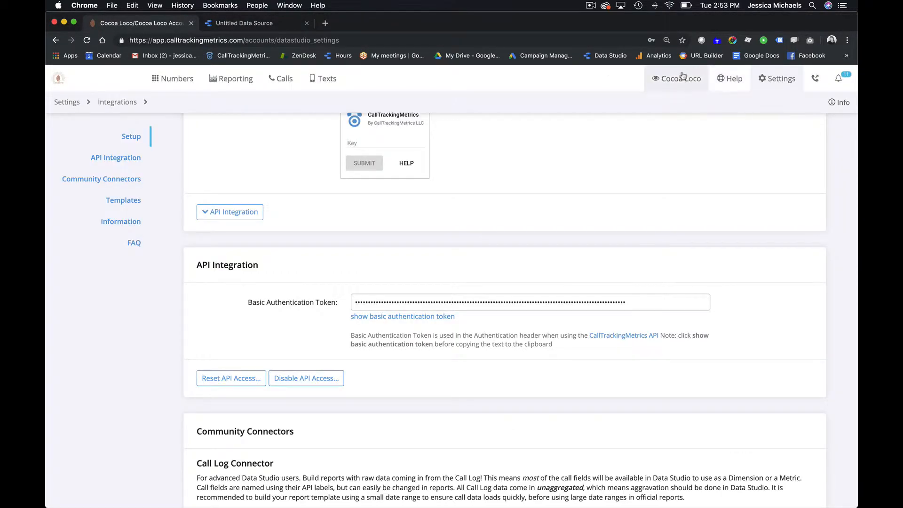
click(783, 84)
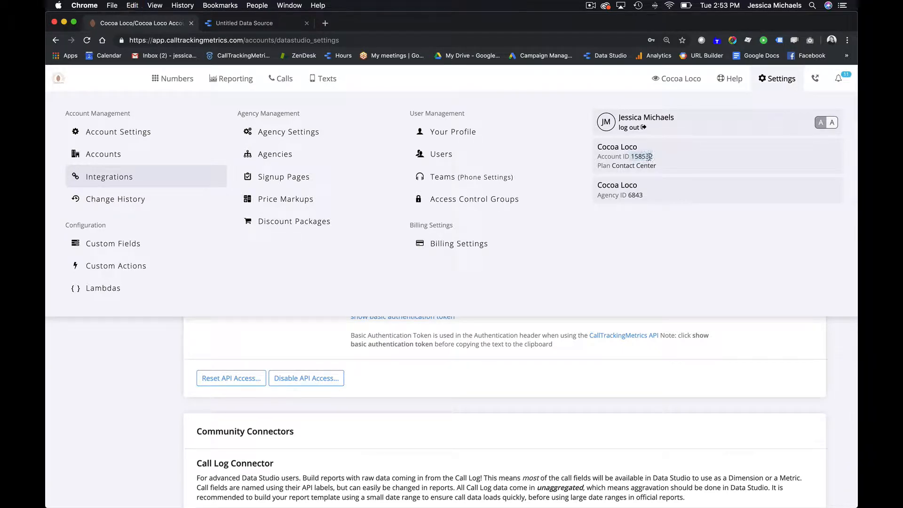
double_click(649, 157)
key(super+c)
Paste the account ID into the Data Studio connector's parameters and check the optional filters and report template setting.
click(248, 29)
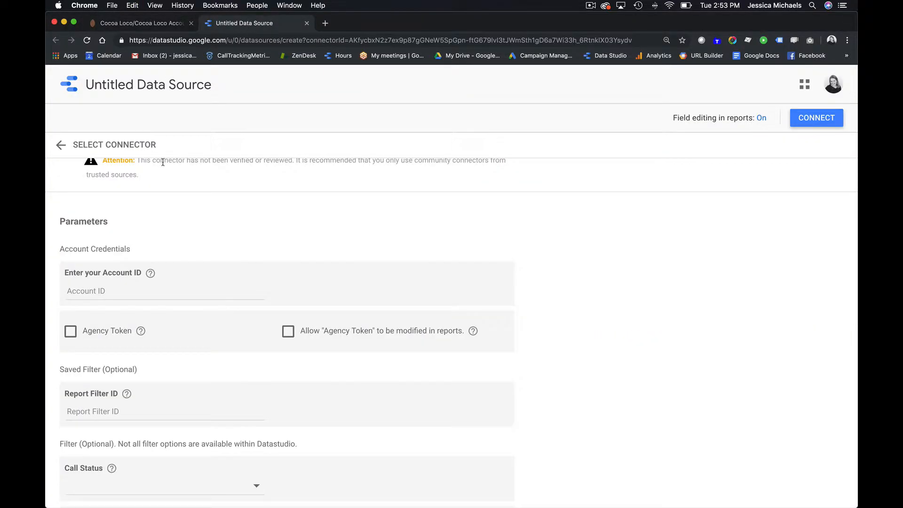
click(162, 293)
key(super+v)
scroll(244, 253, down, 5)
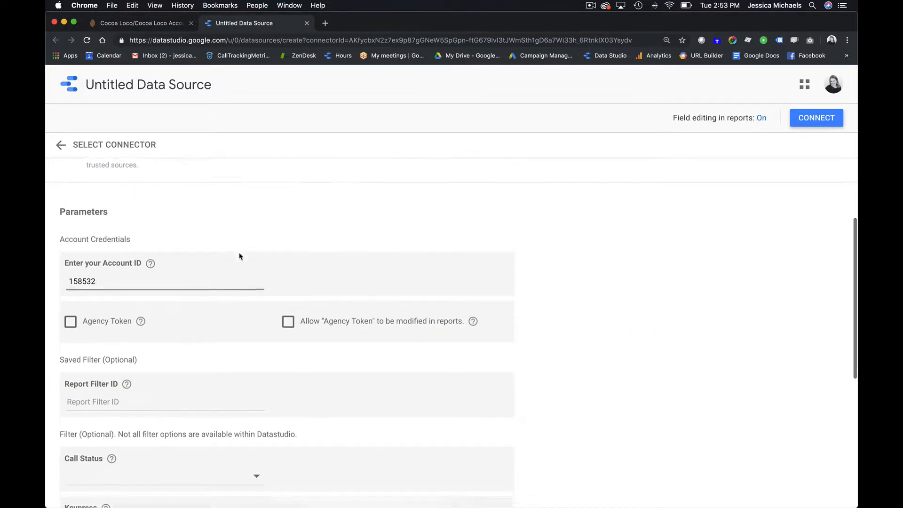
scroll(245, 254, down, 2)
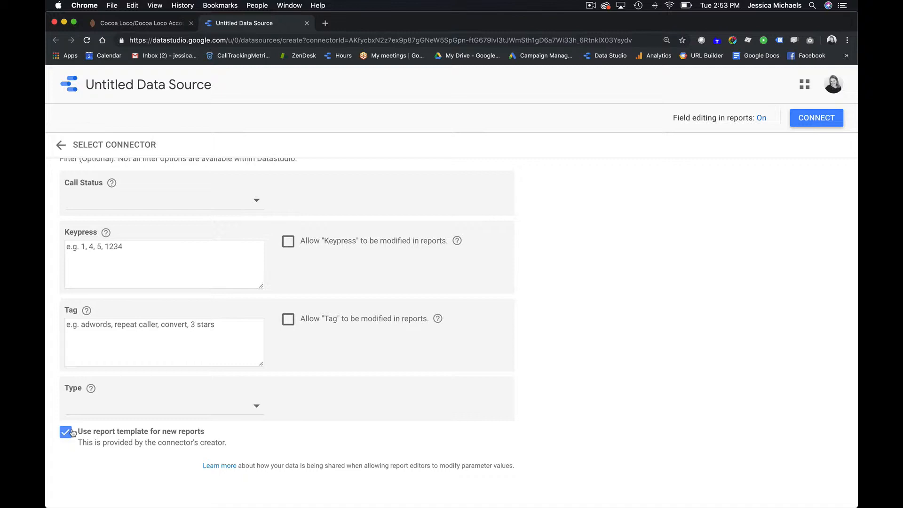
scroll(212, 216, up, 10)
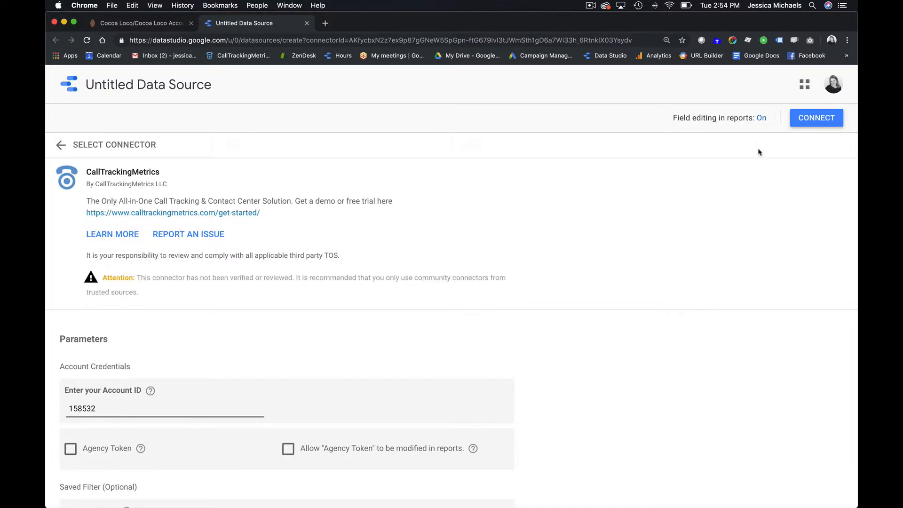
Connect the data source with the entered parameters and look through the full list of its fields.
click(816, 120)
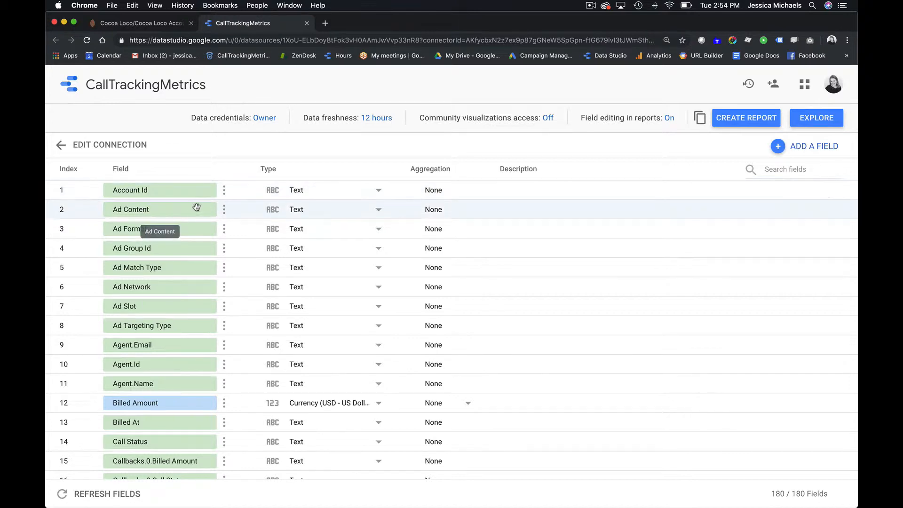
scroll(167, 244, down, 15)
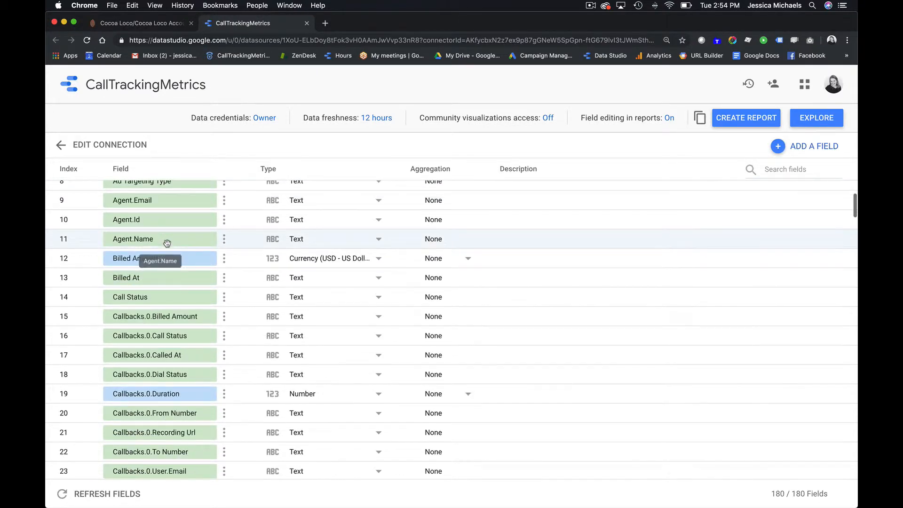
scroll(167, 243, down, 18)
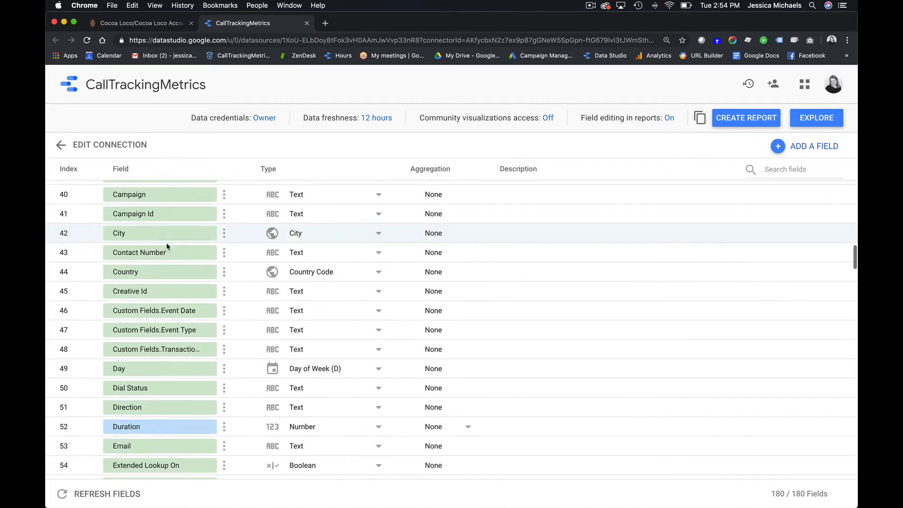
scroll(167, 245, down, 20)
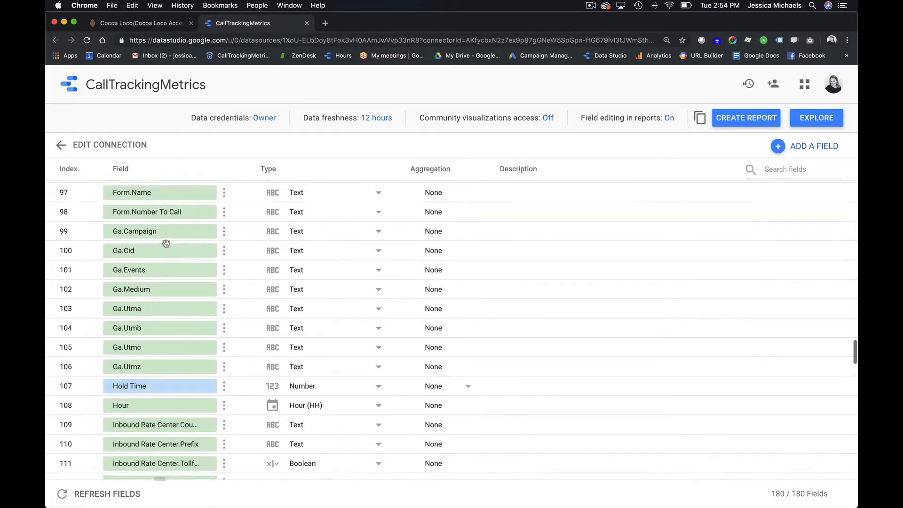
scroll(168, 243, down, 20)
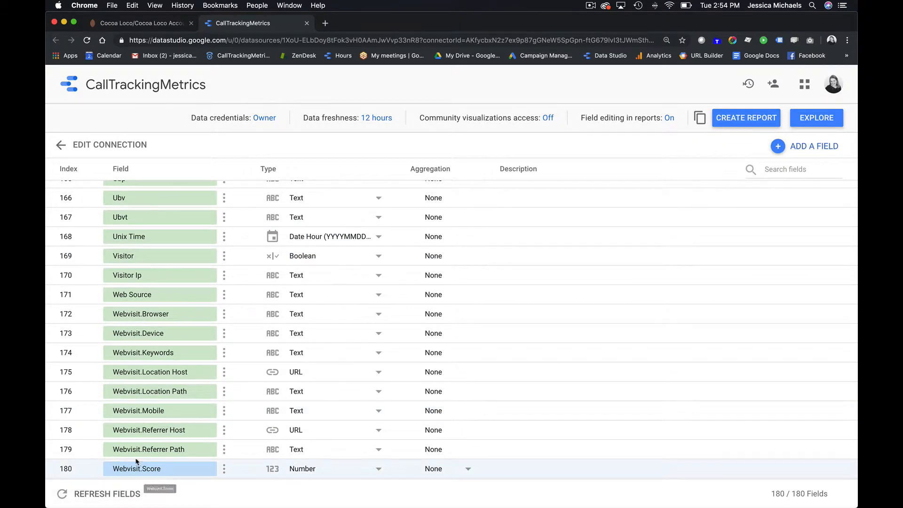
scroll(156, 332, up, 16)
scroll(157, 335, up, 20)
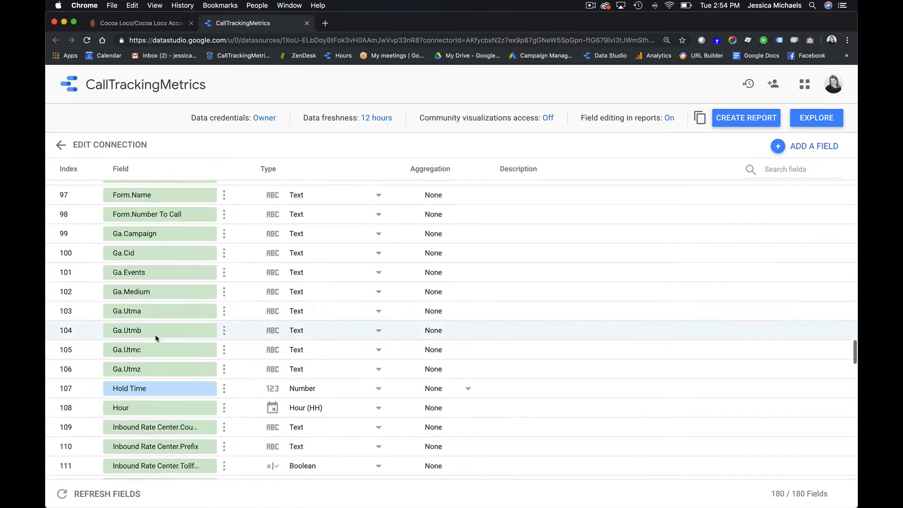
scroll(152, 340, up, 3)
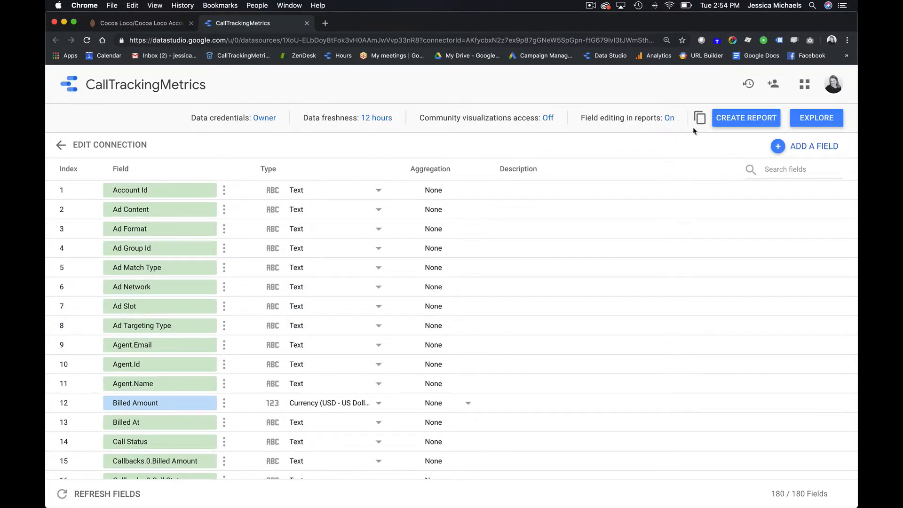
Open the data source in an Explorer and preview its talk time as a donut chart, a table and a geo map.
click(816, 123)
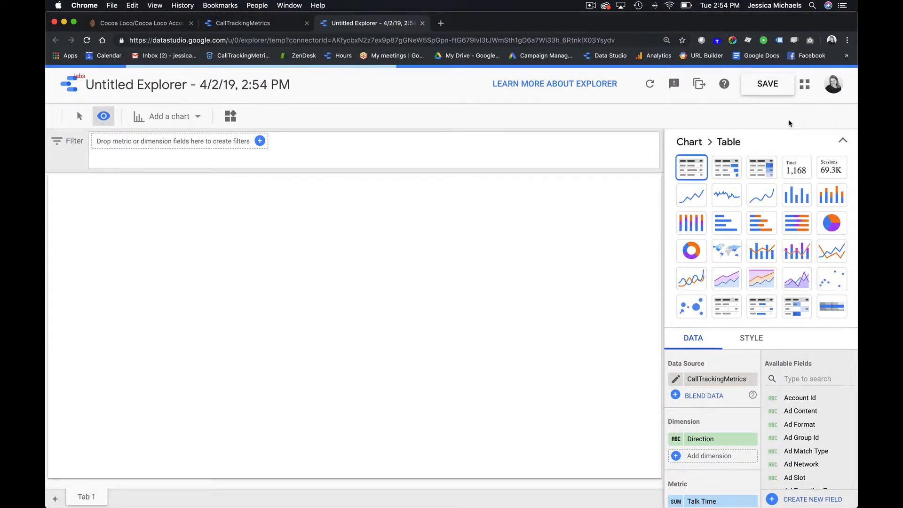
click(694, 253)
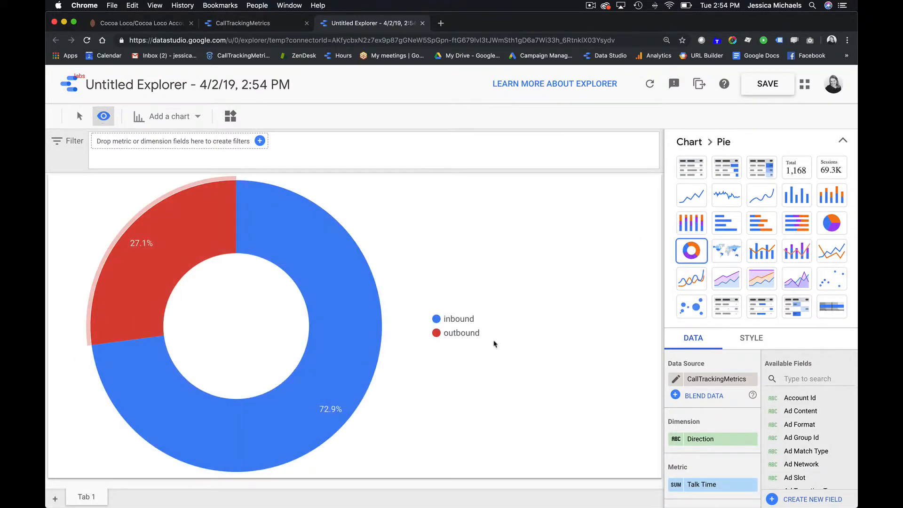
scroll(800, 443, down, 3)
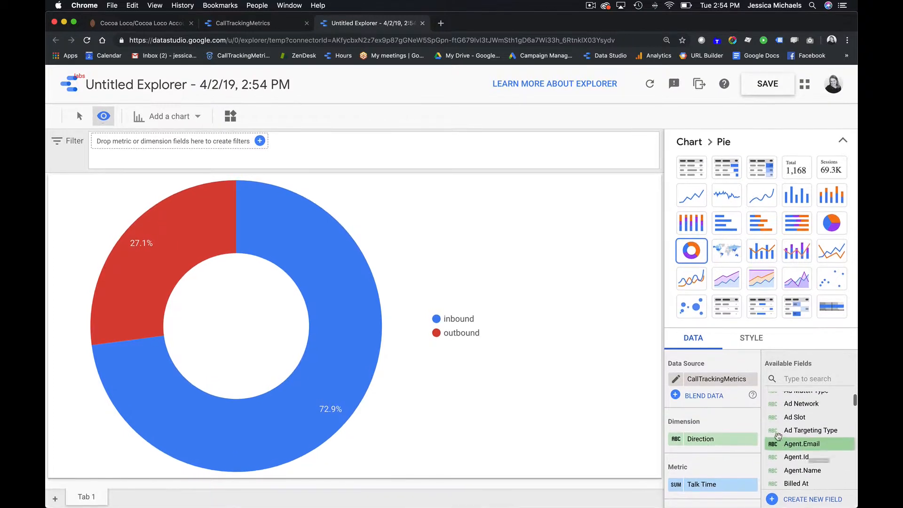
scroll(715, 429, down, 2)
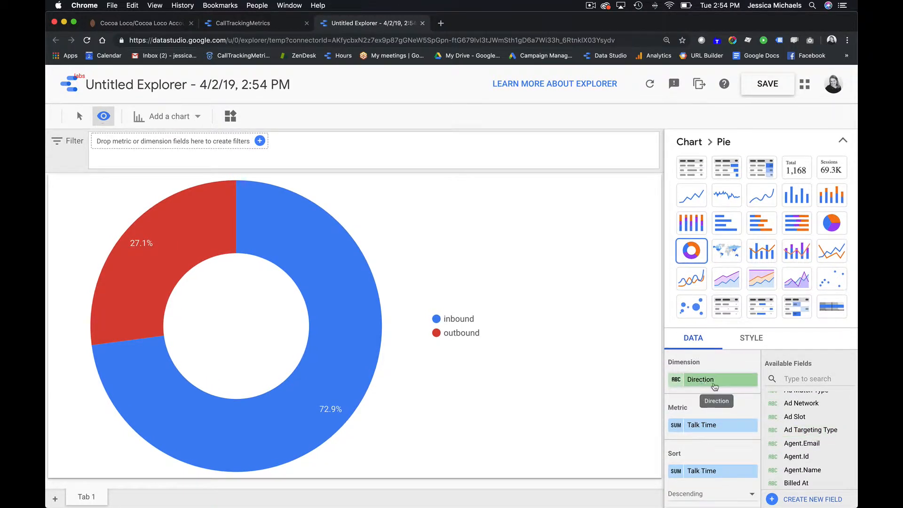
mouse_move(194, 217)
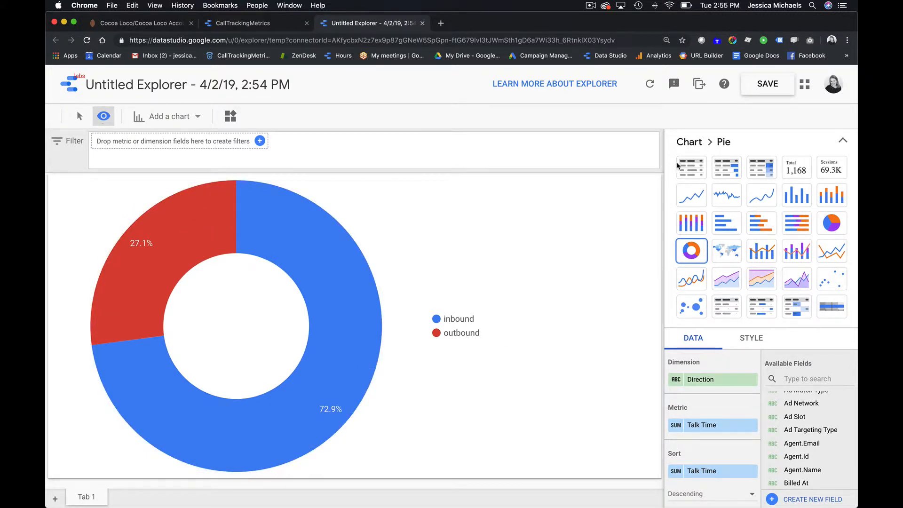
click(690, 168)
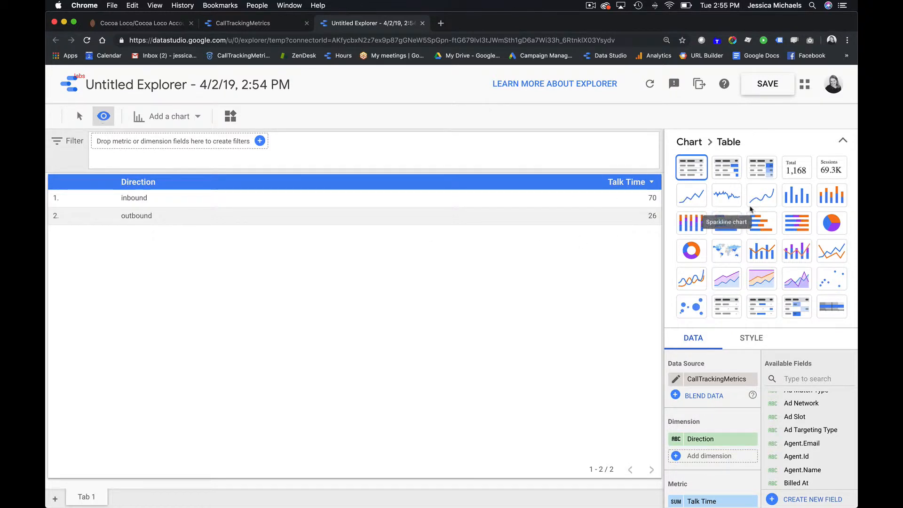
click(727, 250)
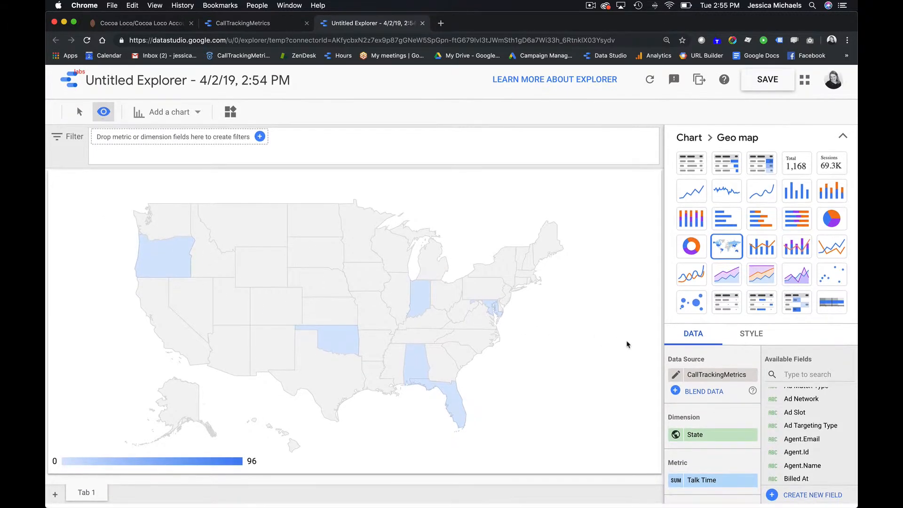
Build a talk time table with Agent.Name as its only dimension, removing Direction, and clear the "agent" field search.
click(811, 381)
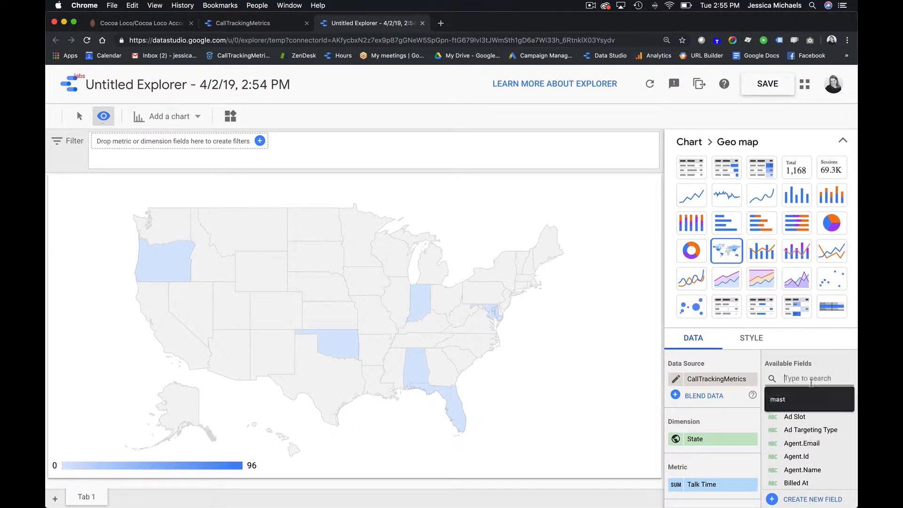
text(agent)
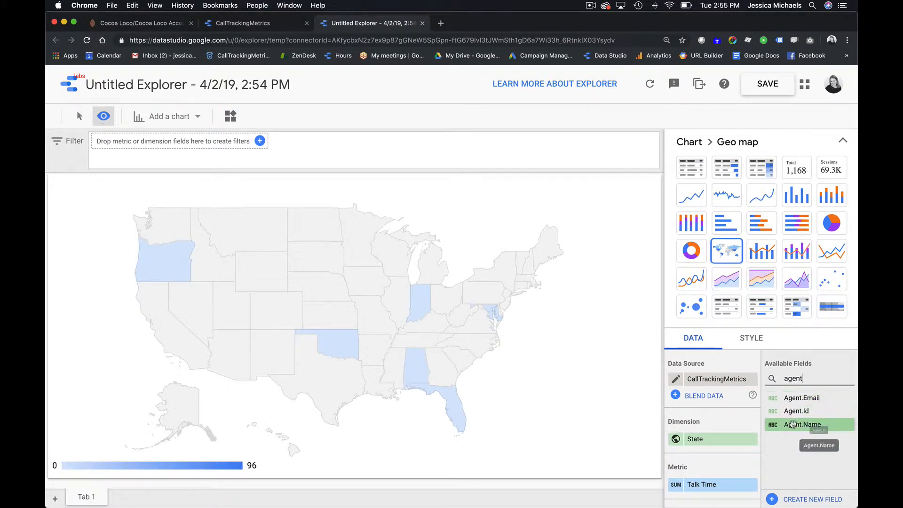
drag(802, 424, 696, 442)
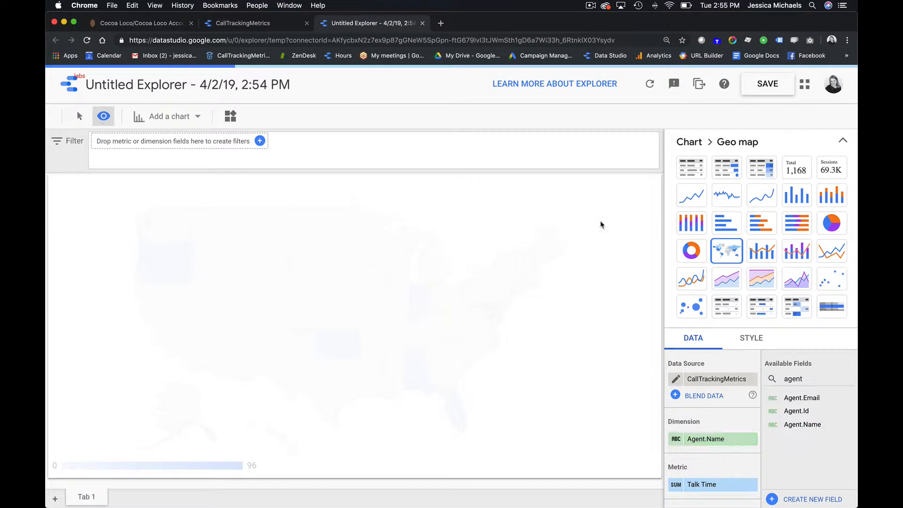
click(692, 169)
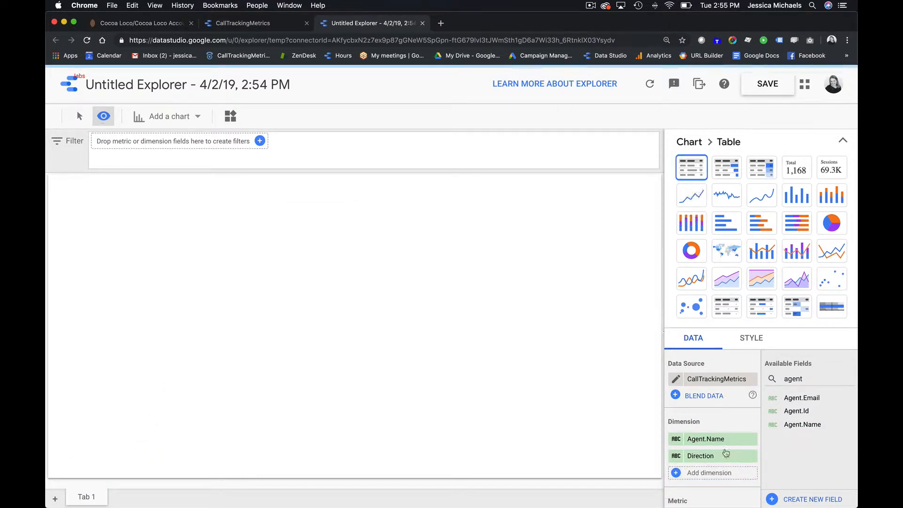
click(752, 456)
scroll(715, 454, down, 3)
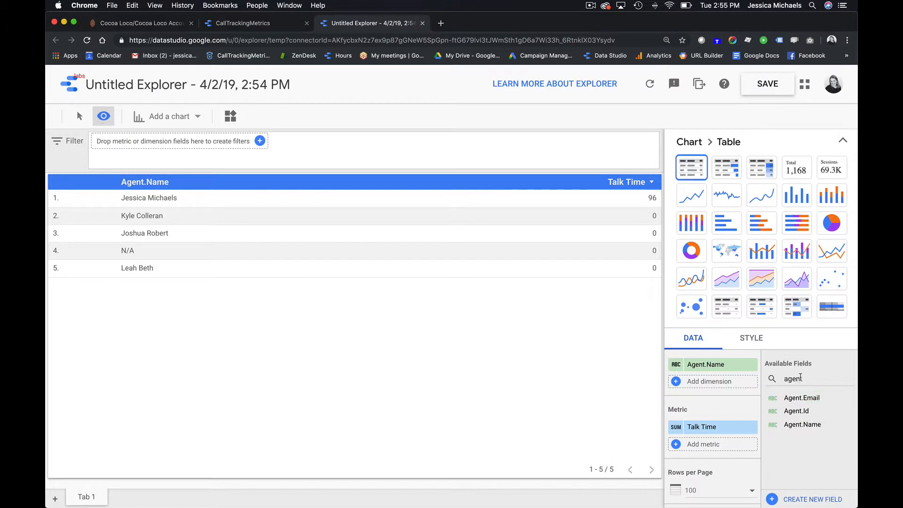
double_click(781, 378)
key(BackSpace)
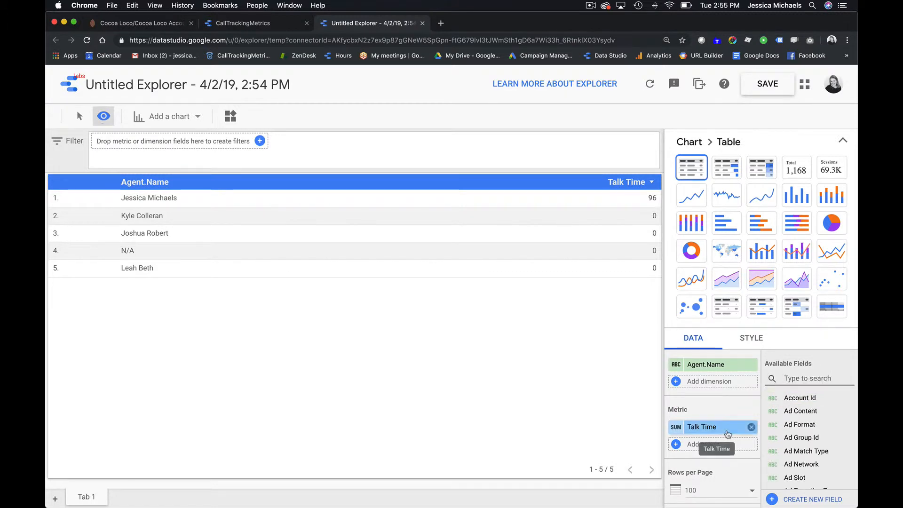
Add Hold Time and Ring Time as metrics to the agent table.
scroll(725, 429, down, 1)
click(718, 425)
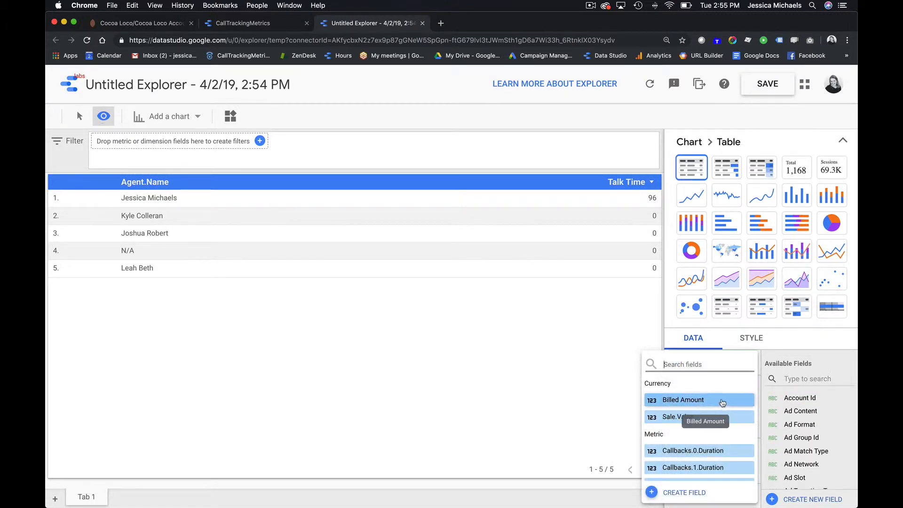
scroll(725, 406, down, 5)
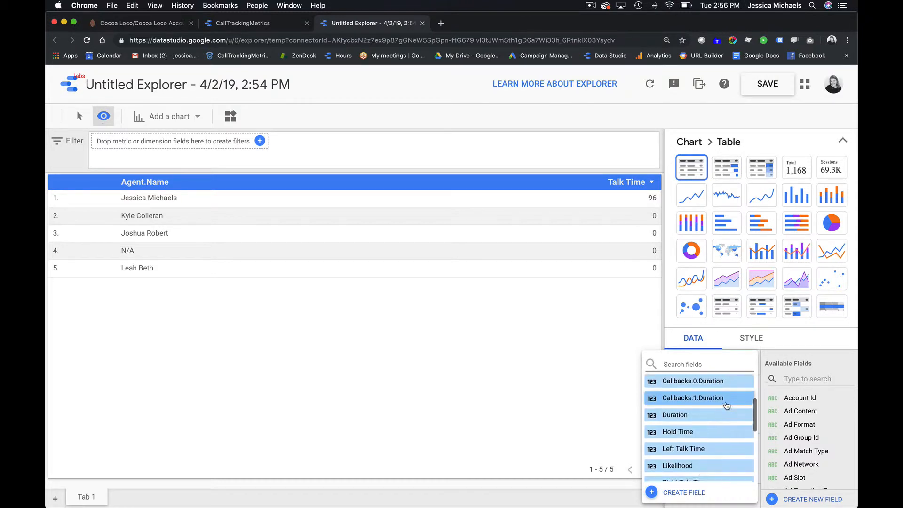
click(691, 419)
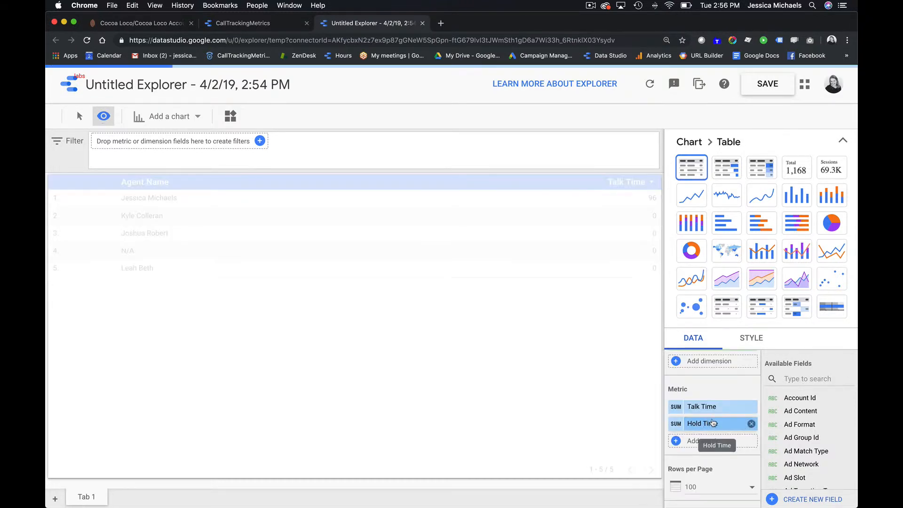
click(718, 441)
scroll(713, 400, down, 5)
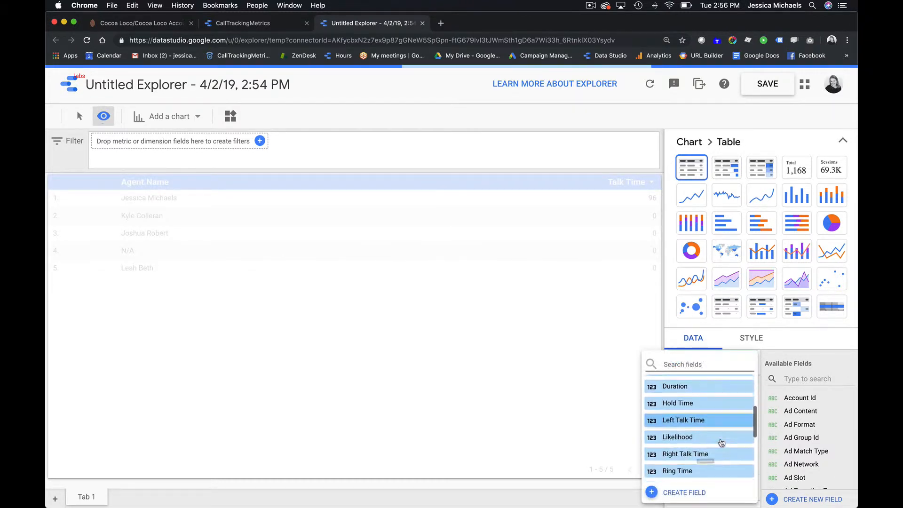
scroll(708, 426, down, 2)
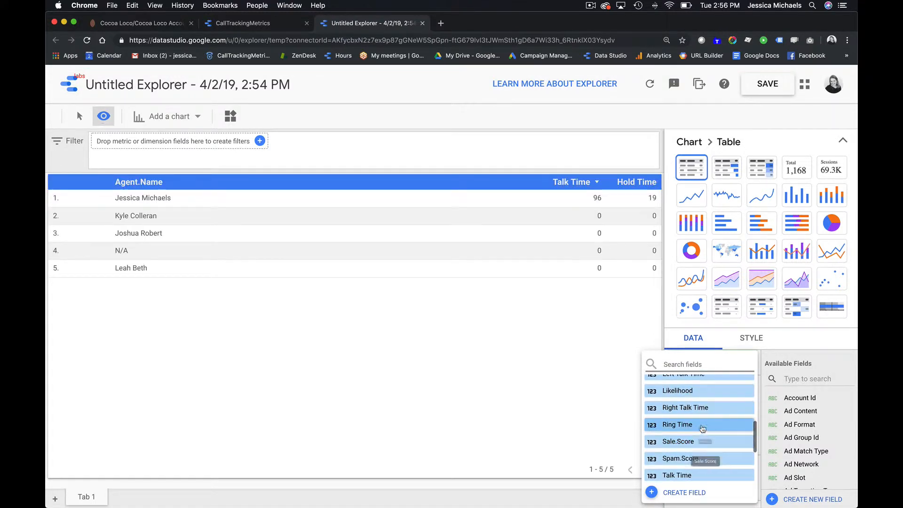
click(708, 426)
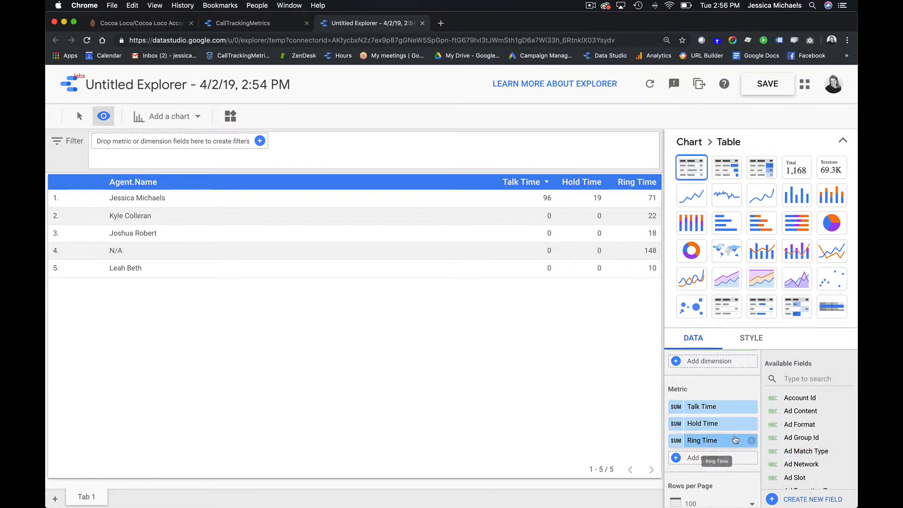
scroll(728, 438, down, 2)
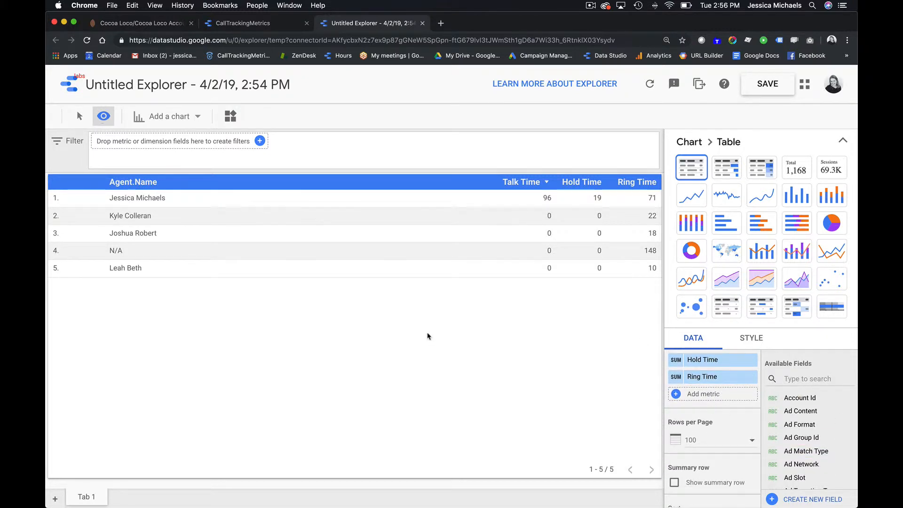
Return to the CallTrackingMetrics data source and create a new report from it.
click(222, 25)
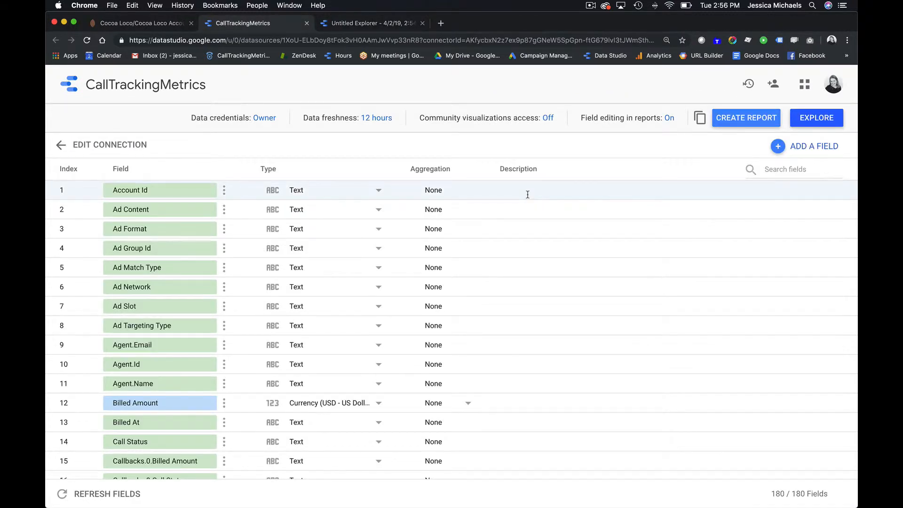
click(745, 122)
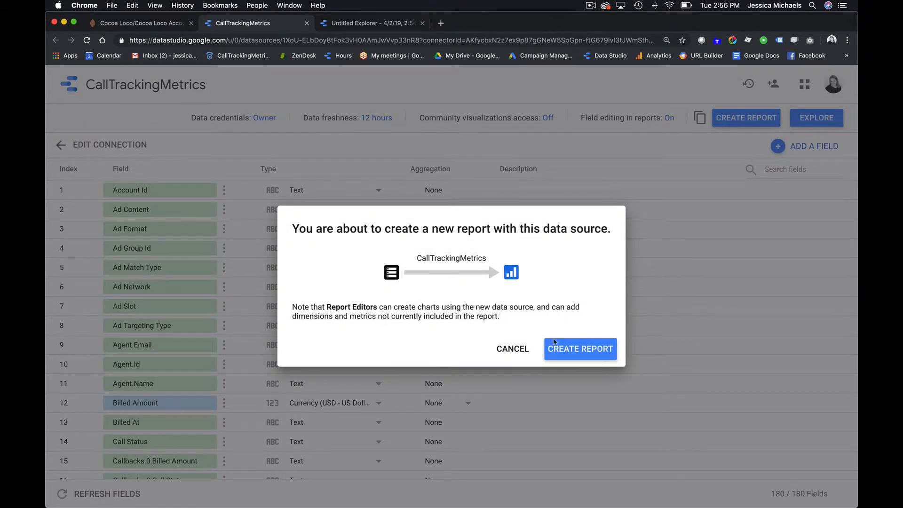
click(554, 343)
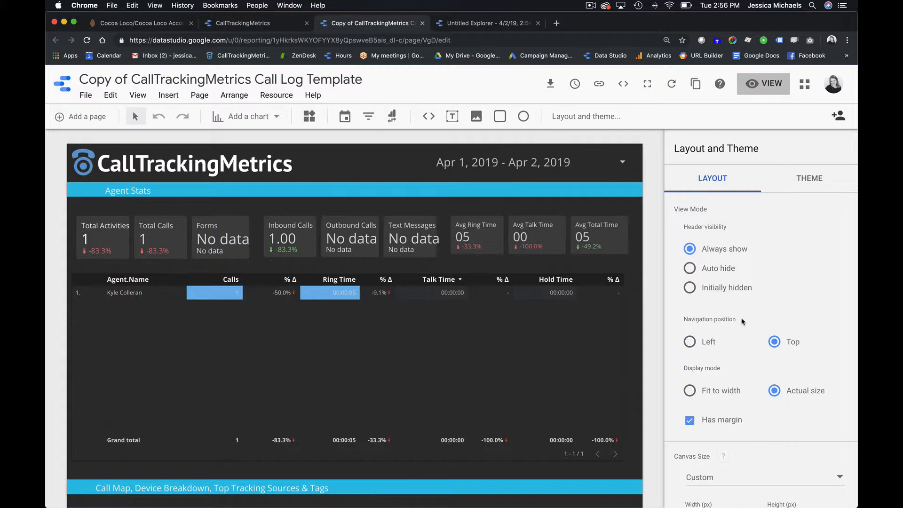
scroll(743, 322, down, 3)
scroll(743, 322, up, 3)
Set the default date range of the report's date control to Last month and review the updated charts.
click(548, 163)
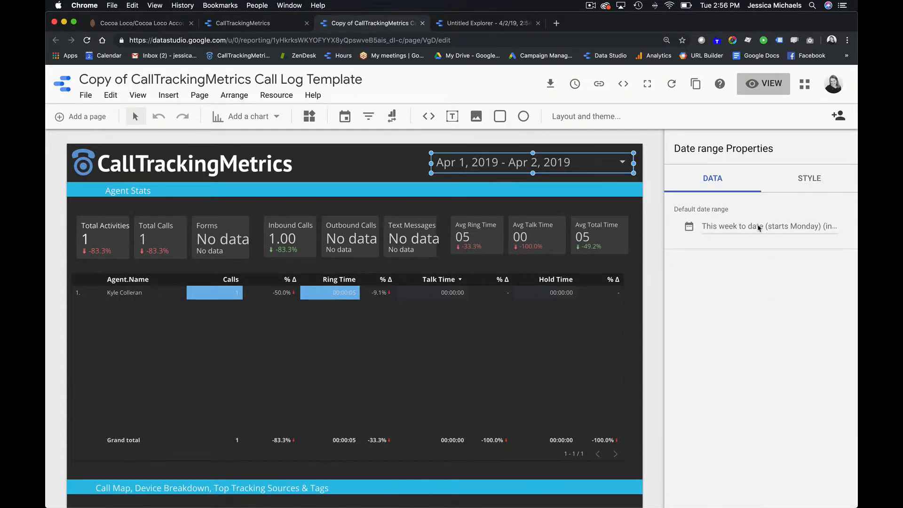
click(758, 227)
click(806, 231)
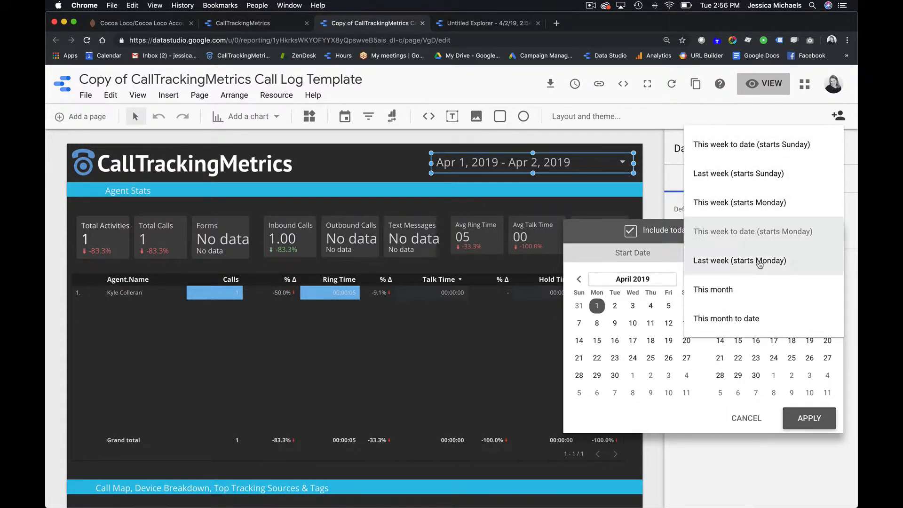
scroll(739, 291, down, 2)
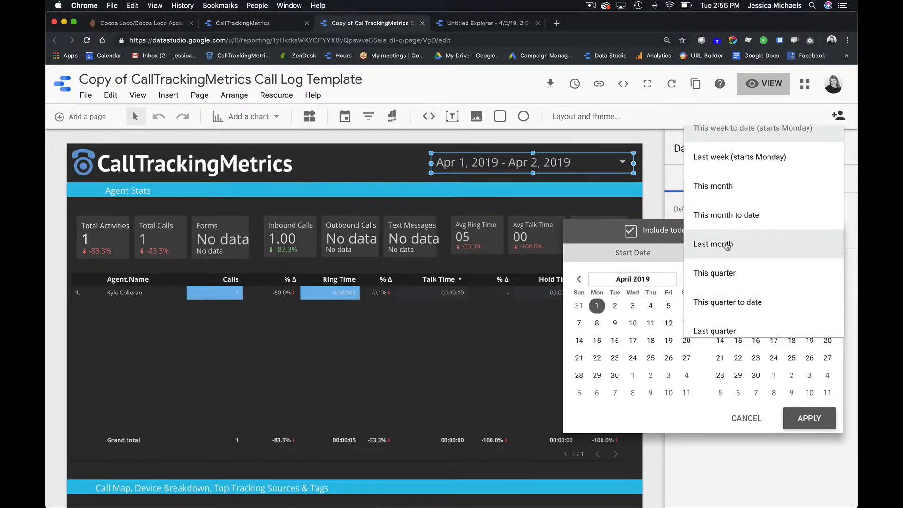
click(718, 244)
click(815, 418)
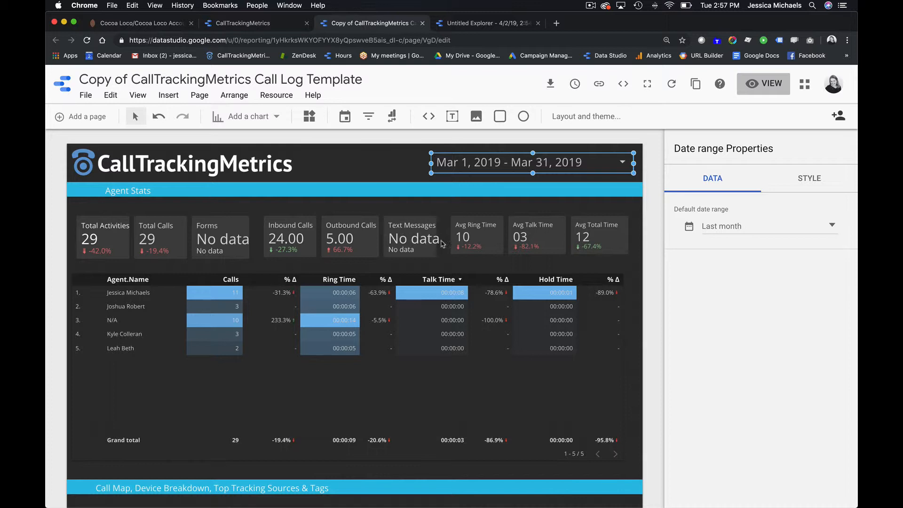
scroll(442, 339, down, 5)
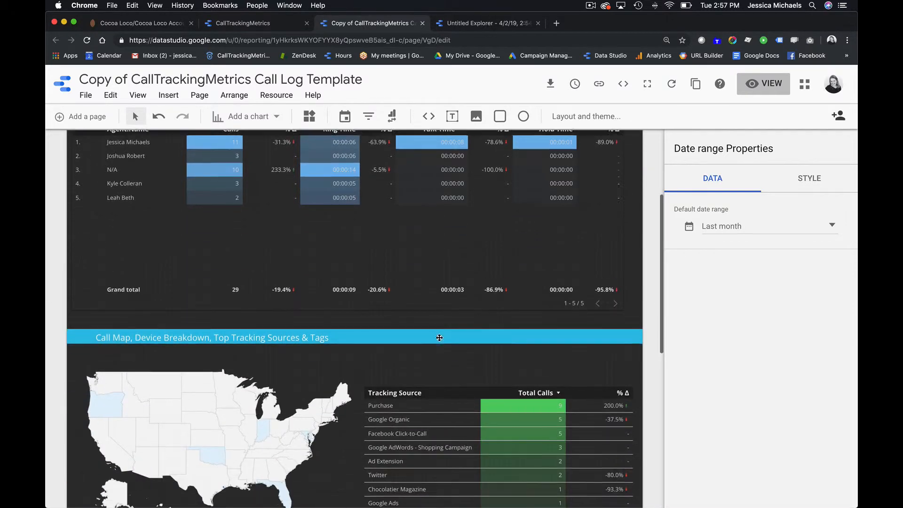
Change the data source of the Google Analytics Total Calls (Events) scorecard to calltrackingmetrics.com (Master).
scroll(407, 342, down, 1)
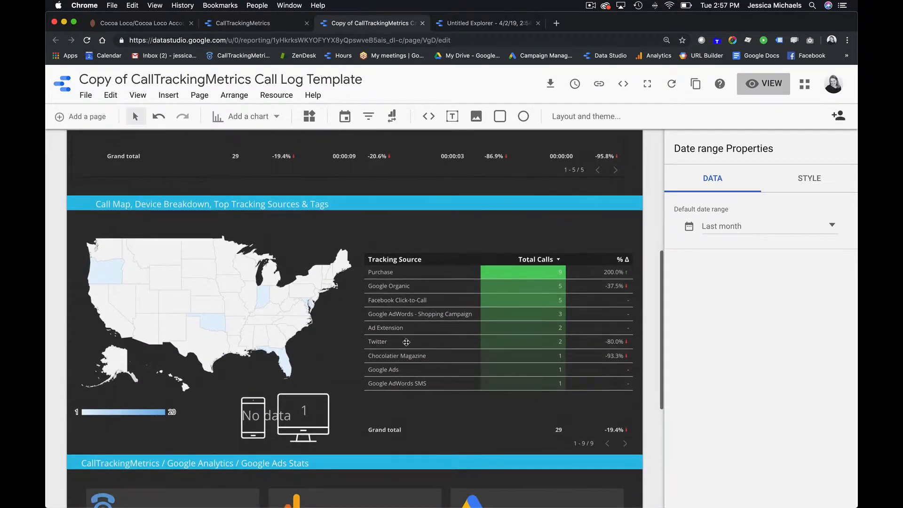
scroll(432, 357, down, 2)
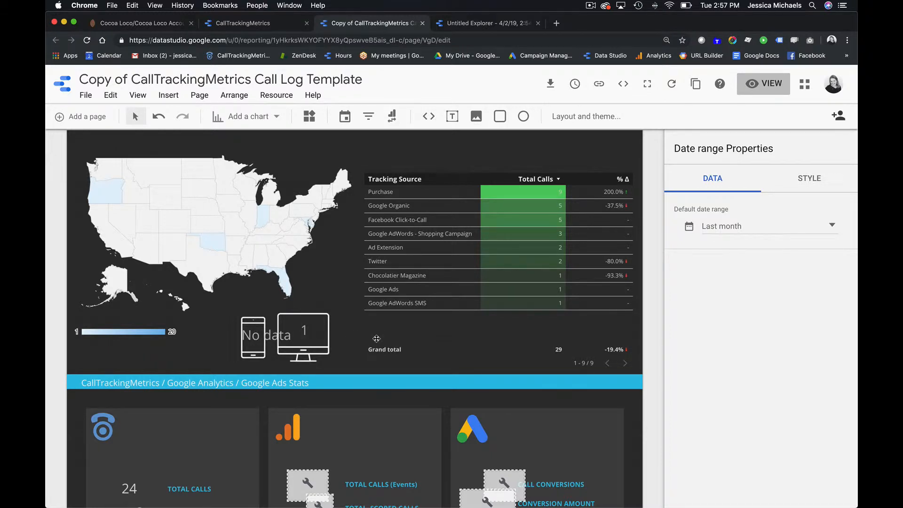
scroll(379, 335, down, 3)
scroll(376, 339, down, 1)
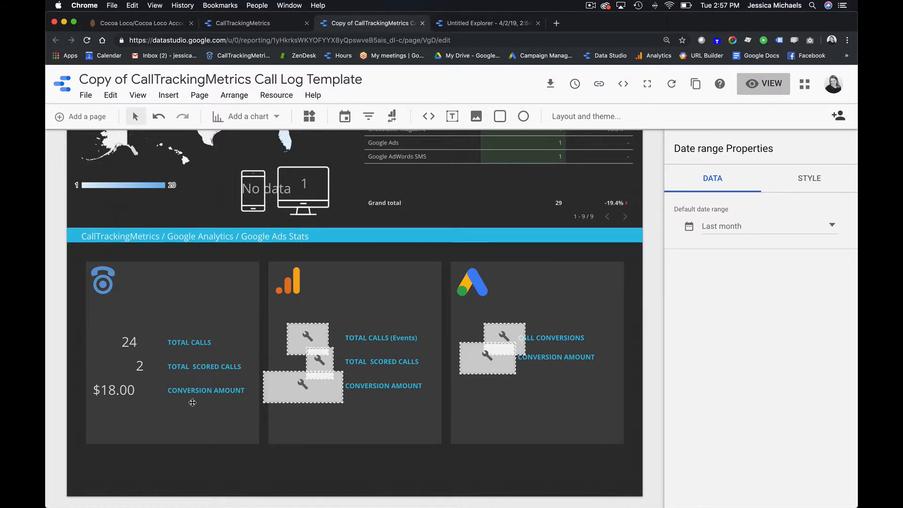
click(305, 336)
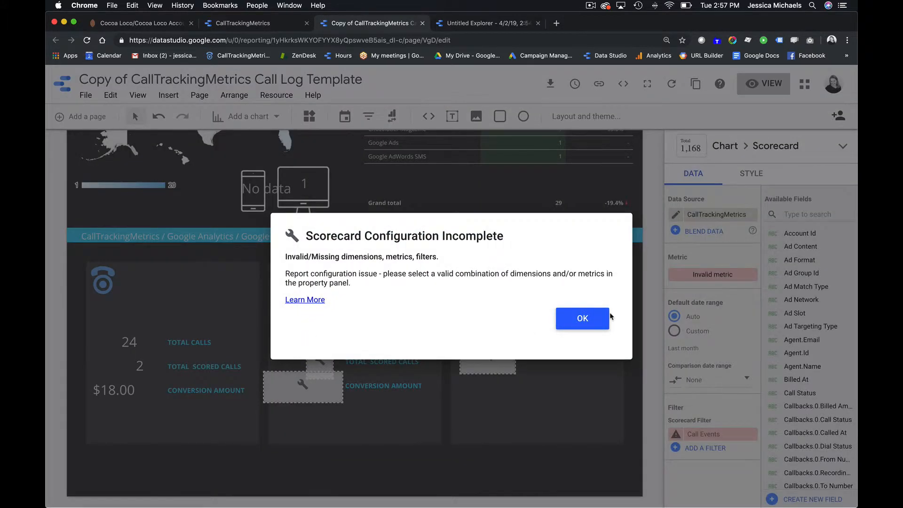
click(581, 318)
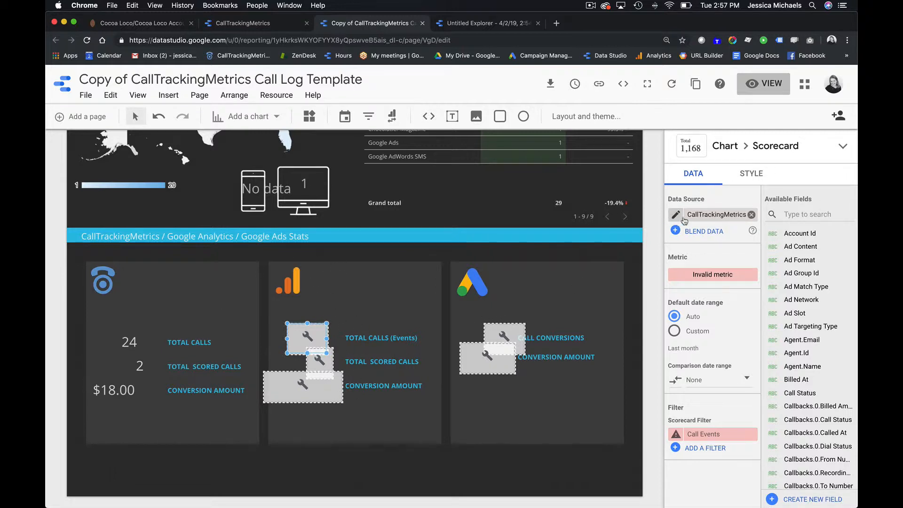
click(753, 215)
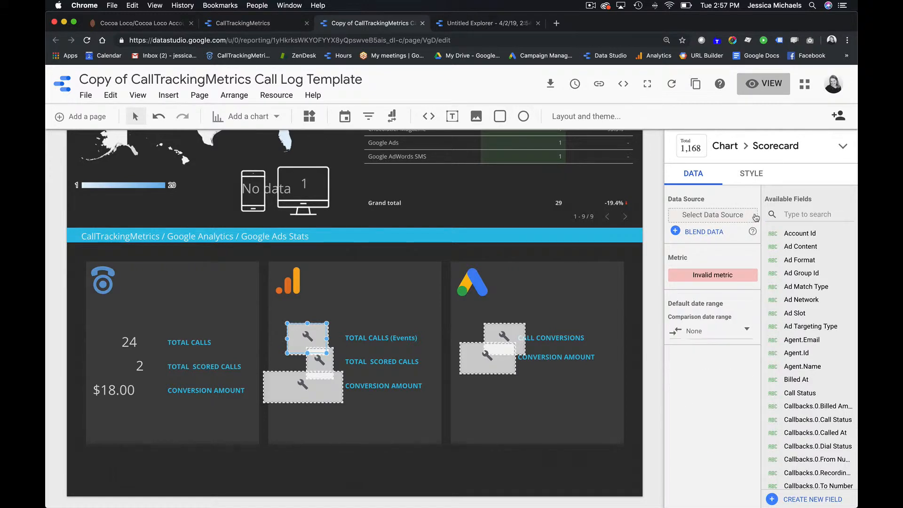
click(727, 215)
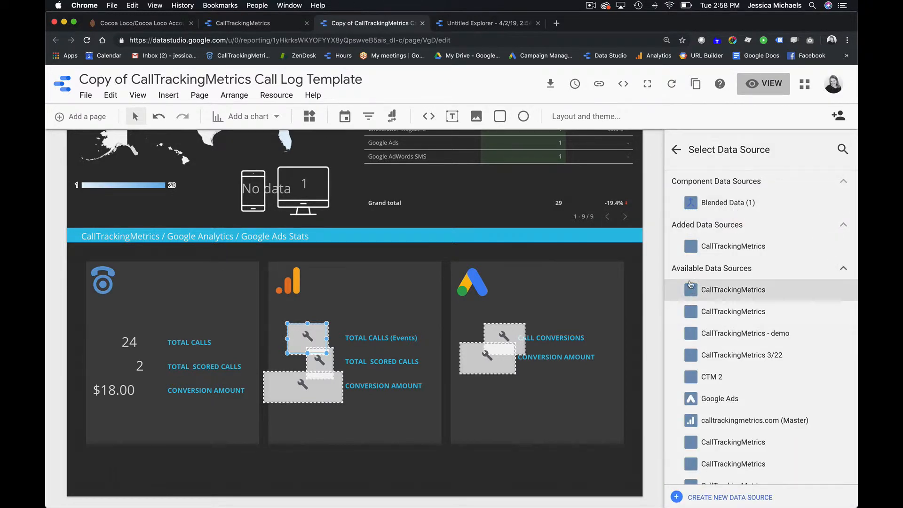
click(709, 424)
click(596, 349)
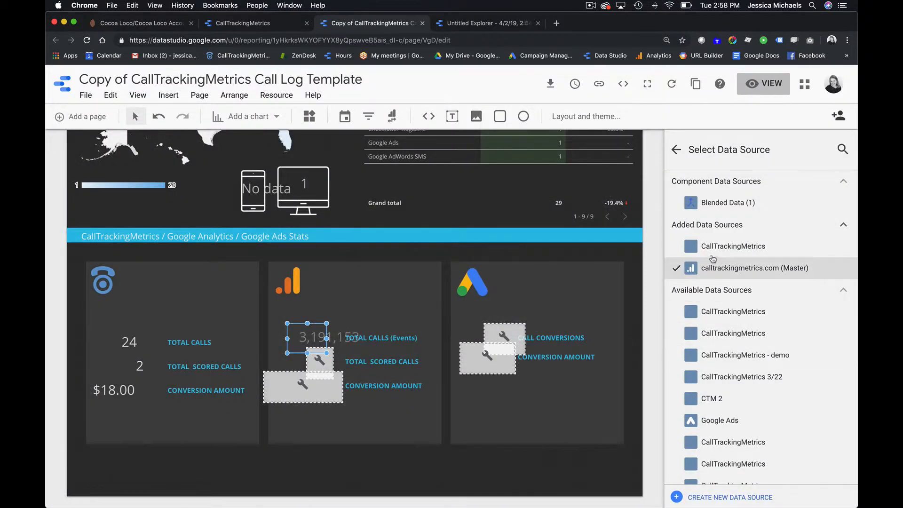
click(680, 150)
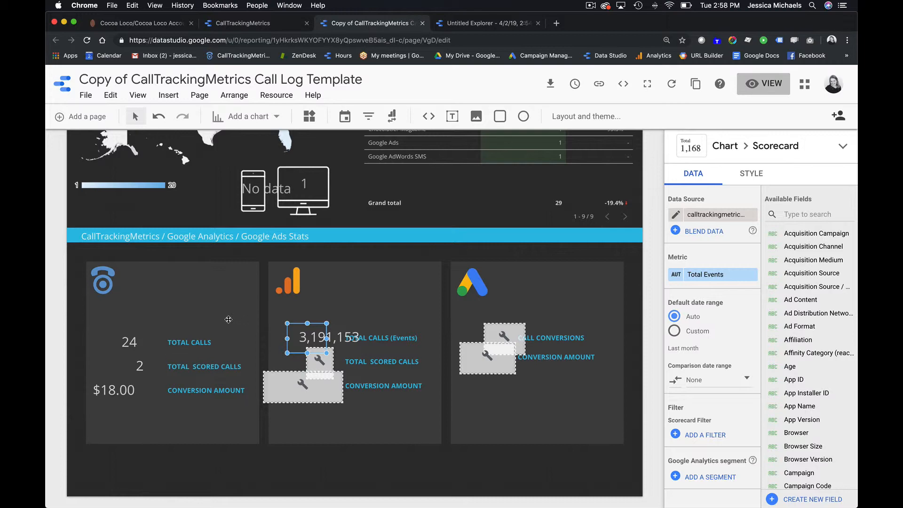
scroll(330, 320, up, 2)
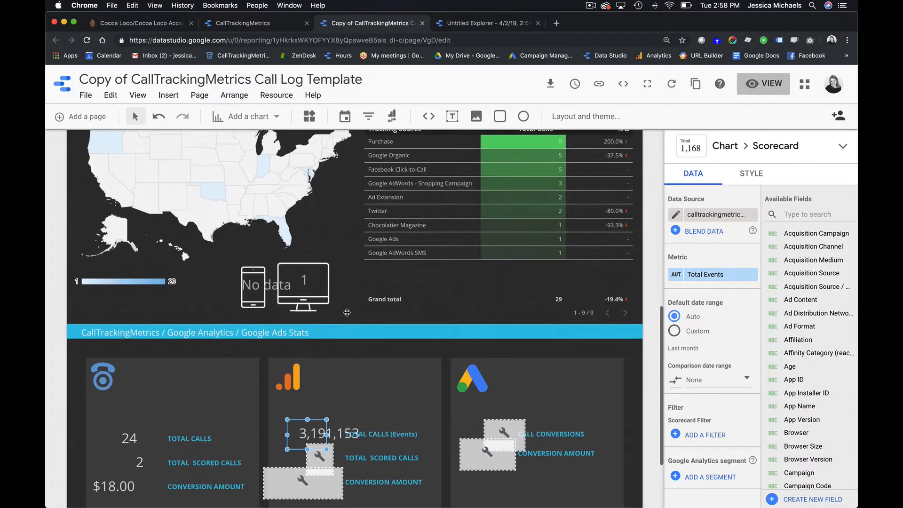
scroll(346, 311, down, 2)
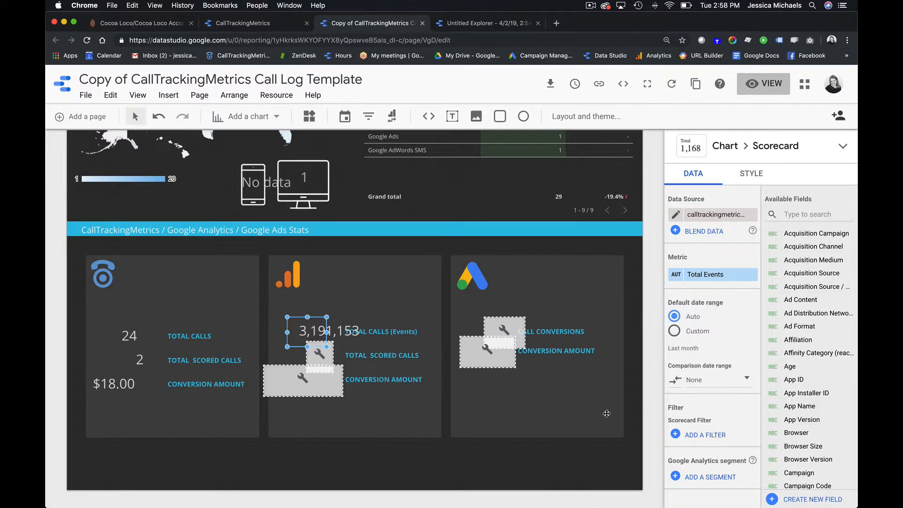
scroll(576, 385, up, 5)
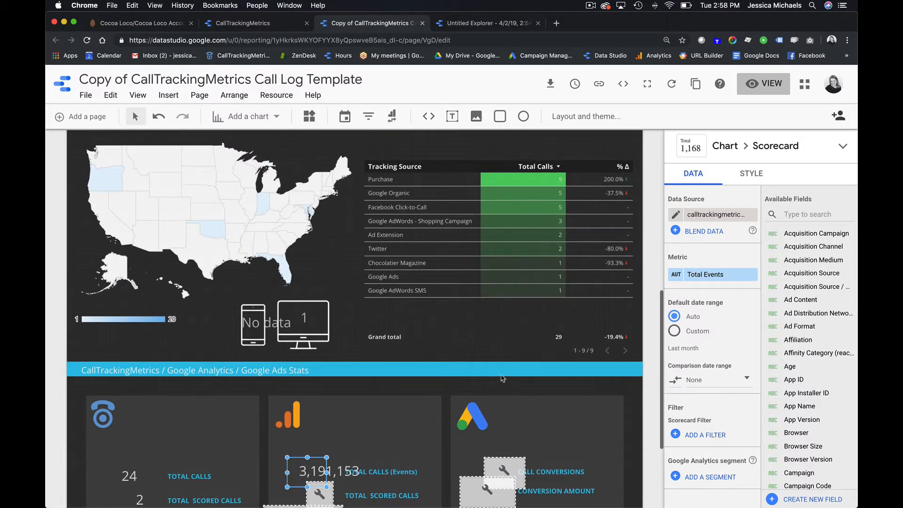
scroll(480, 373, up, 5)
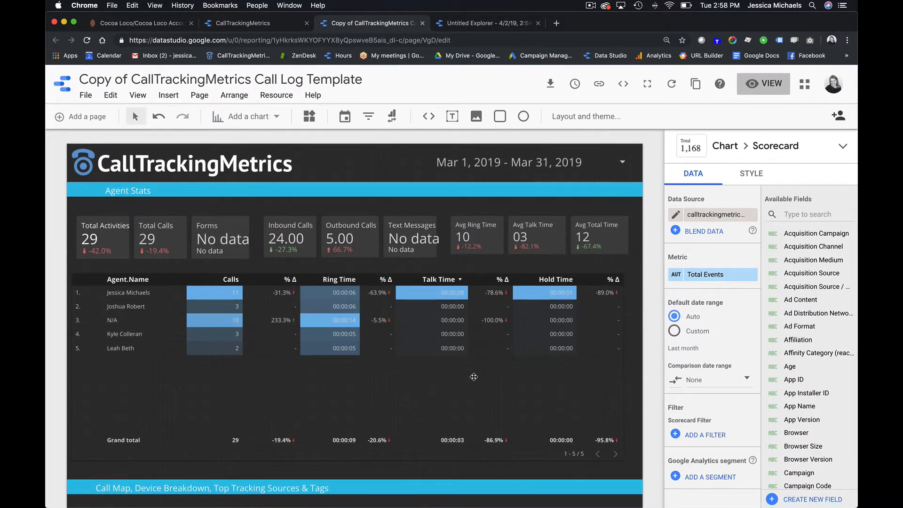
scroll(474, 376, down, 10)
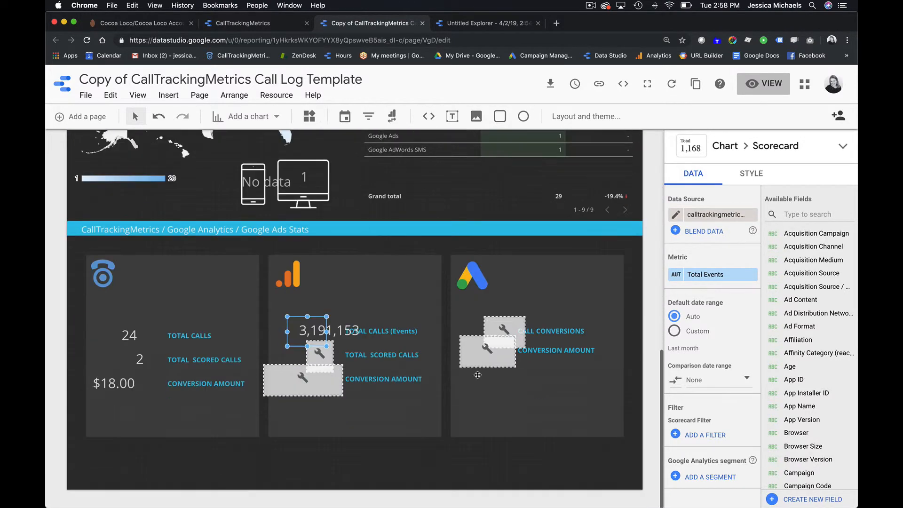
scroll(477, 375, up, 10)
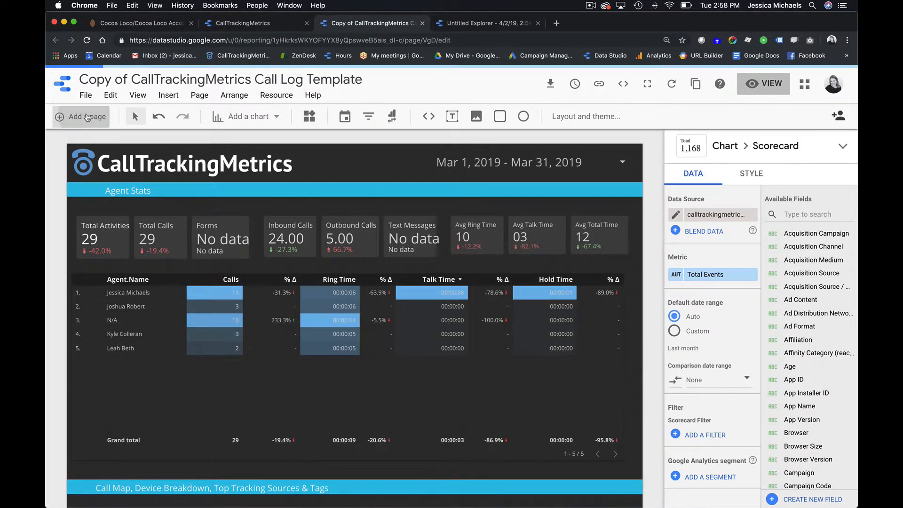
Add a second page to the report and place a donut chart near its upper middle.
click(87, 117)
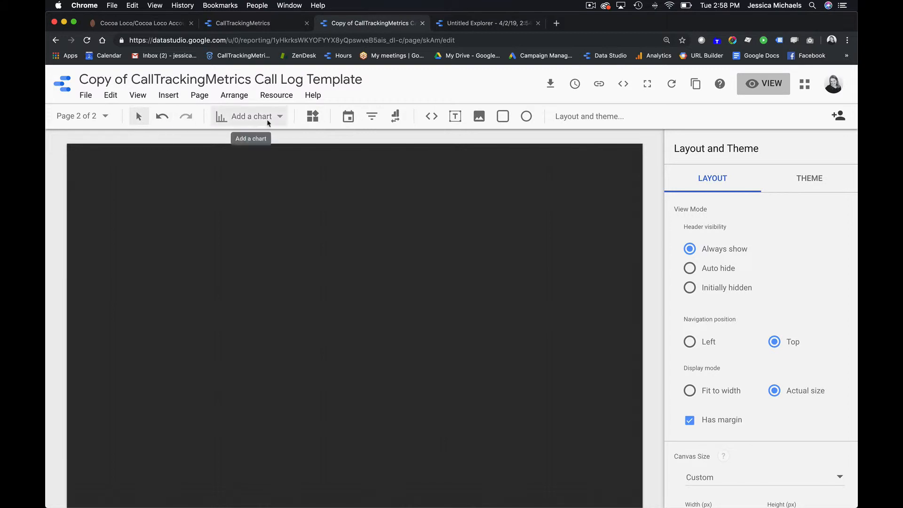
click(268, 121)
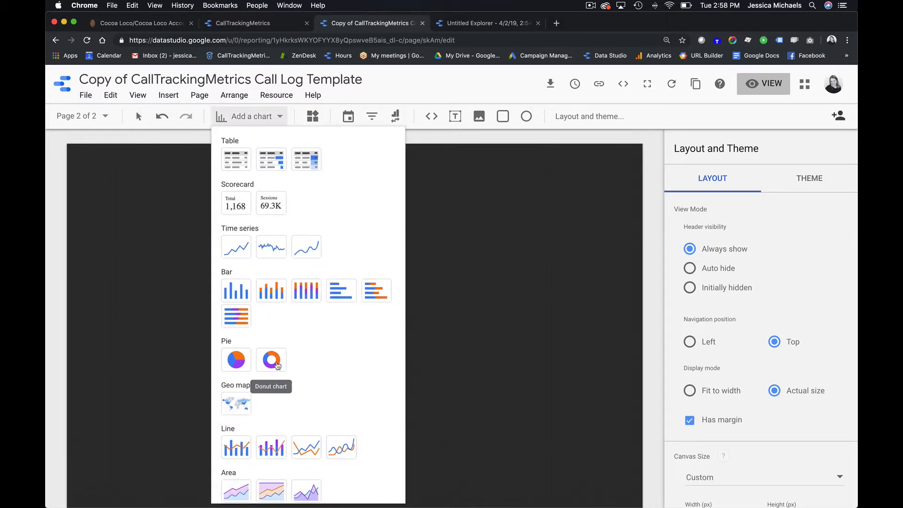
click(273, 363)
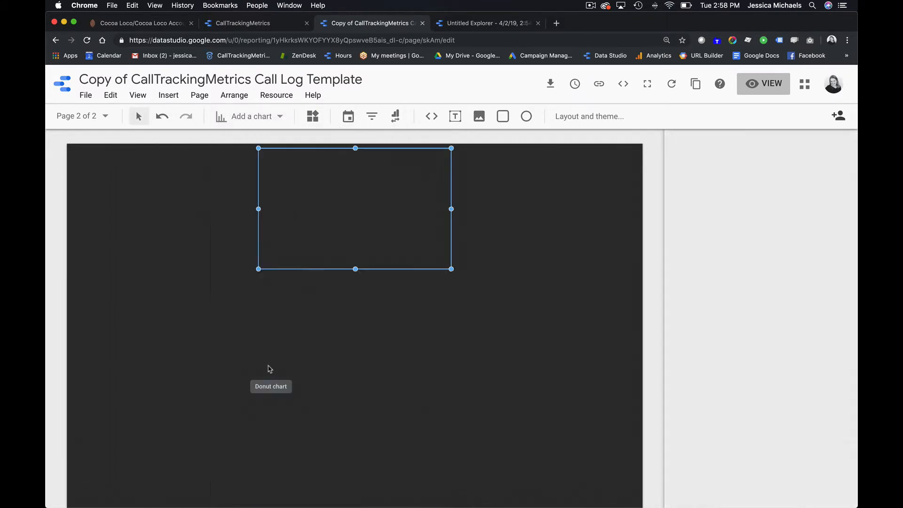
drag(349, 179, 363, 232)
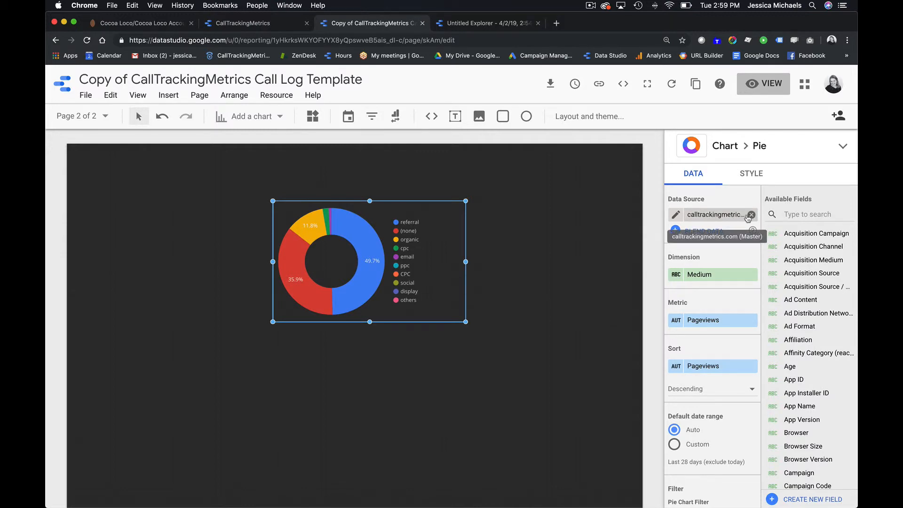
Replace the donut chart's data source with the CallTrackingMetrics source already added to the report.
click(752, 215)
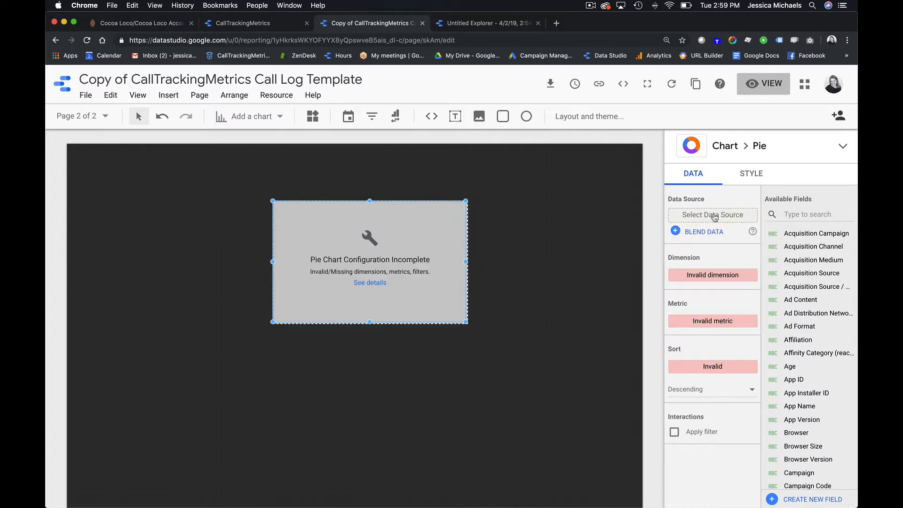
click(714, 215)
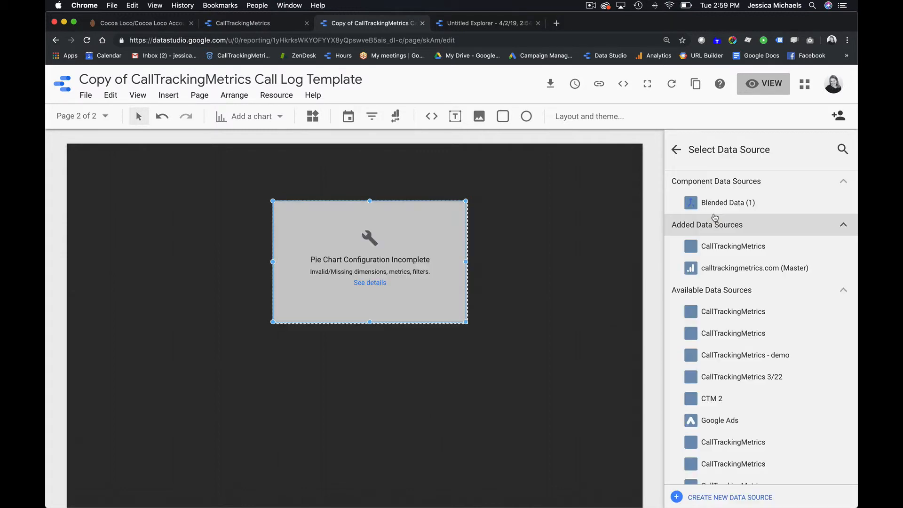
click(725, 250)
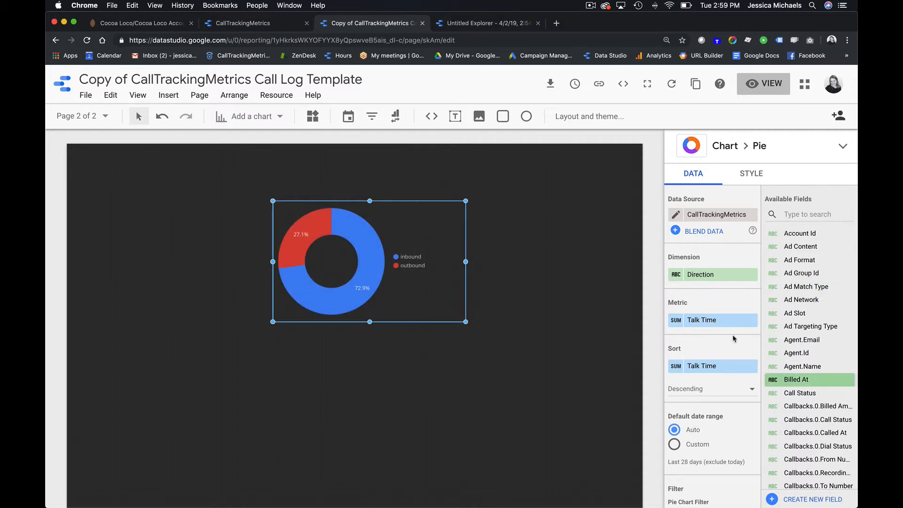
Find the Source field with the search "source" and make it the donut chart's dimension instead of Direction.
click(806, 212)
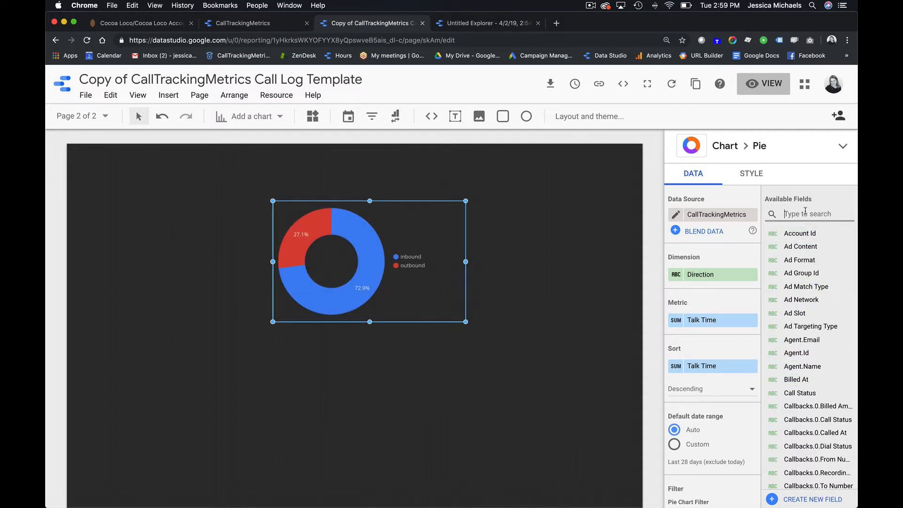
text(source)
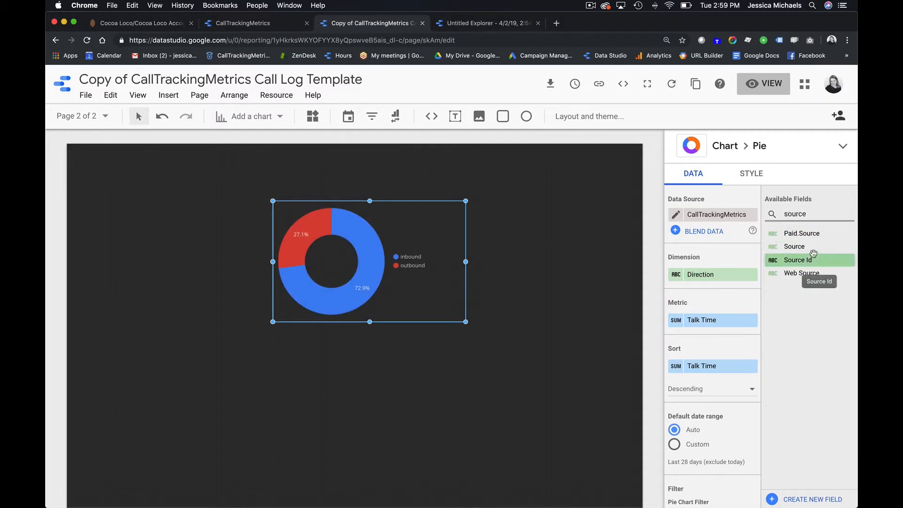
drag(795, 246, 712, 280)
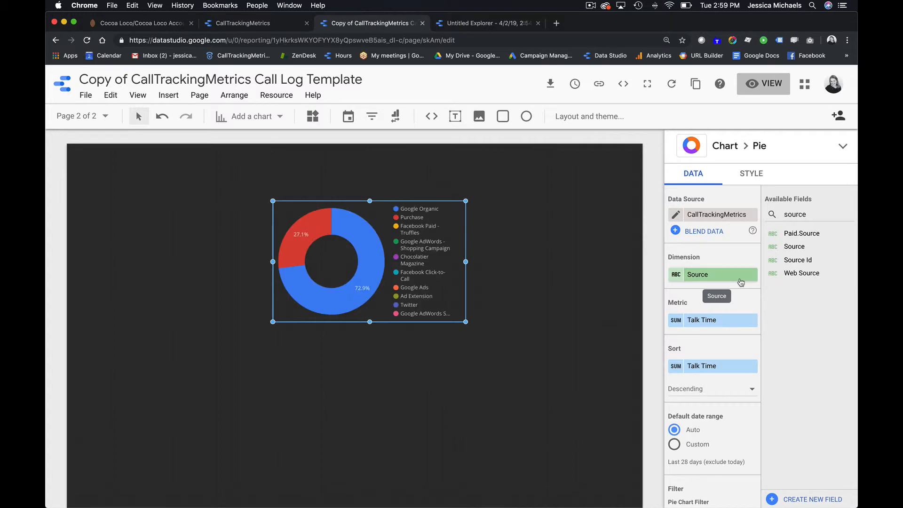
Widen the donut chart to fit its legend, make it slightly taller and shift it a little to the left.
drag(466, 262, 562, 262)
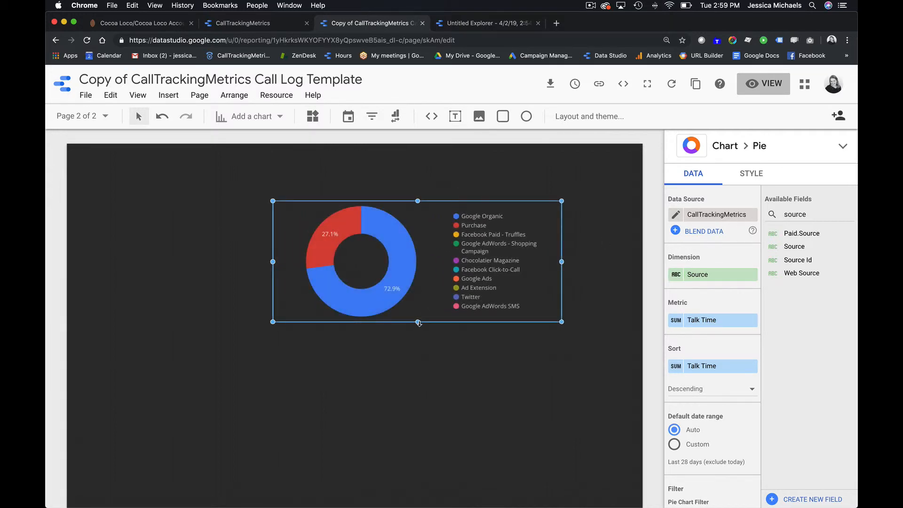
drag(419, 323, 418, 336)
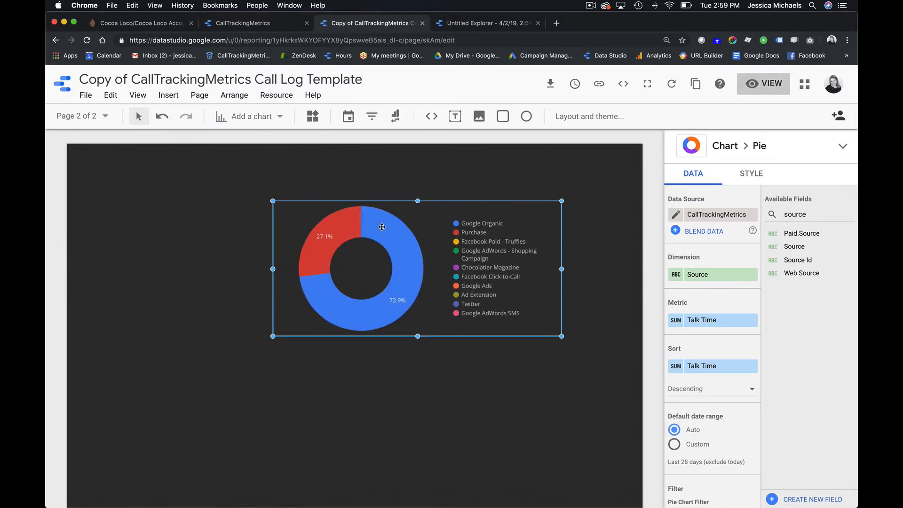
drag(388, 236, 354, 231)
Preview the report in view mode, going back to page 1, re-sorting the tracking sources by Total Calls and reviewing all sections.
click(764, 83)
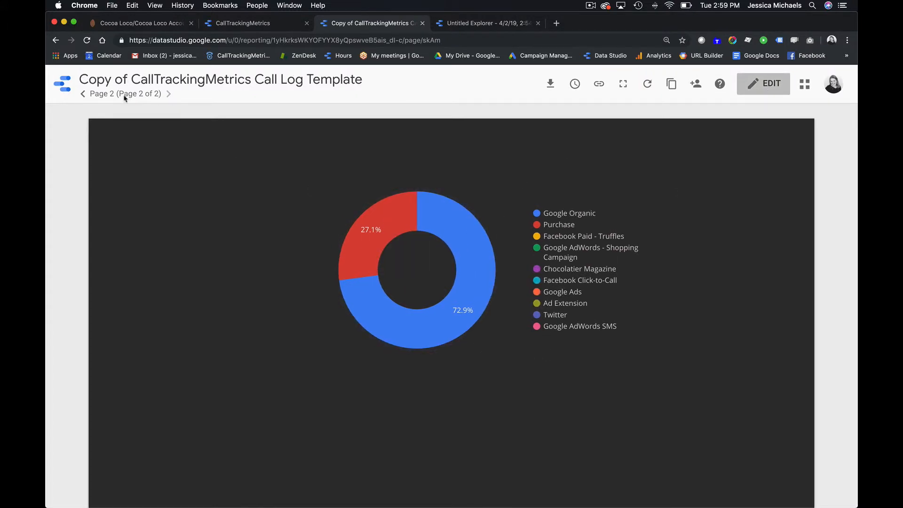
click(83, 94)
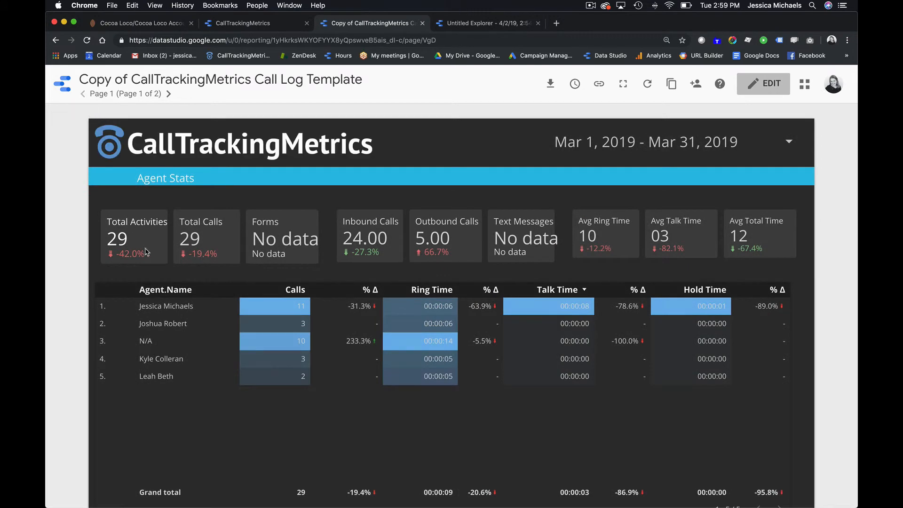
scroll(233, 284, down, 2)
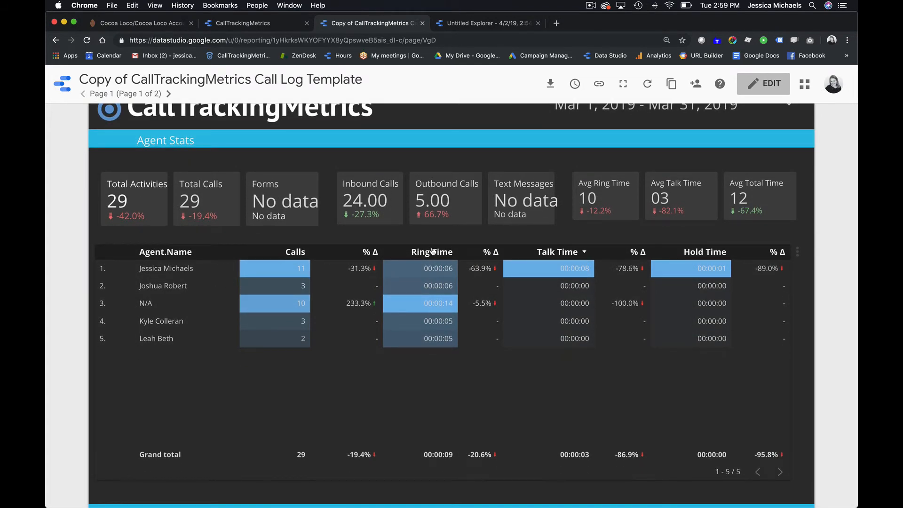
scroll(535, 256, down, 10)
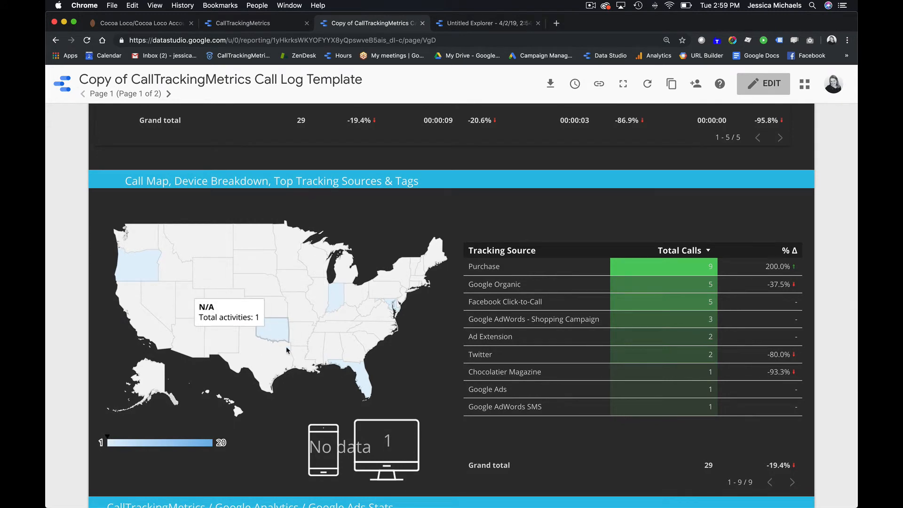
click(682, 252)
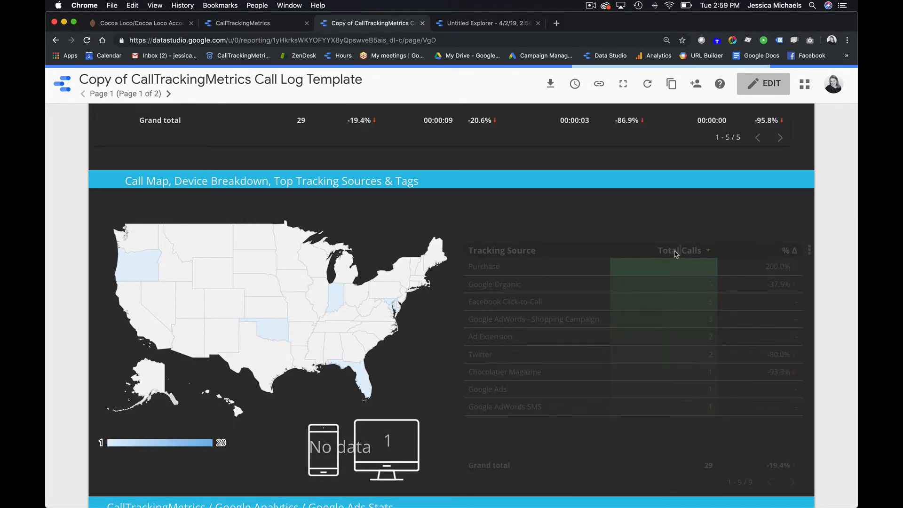
scroll(673, 256, down, 9)
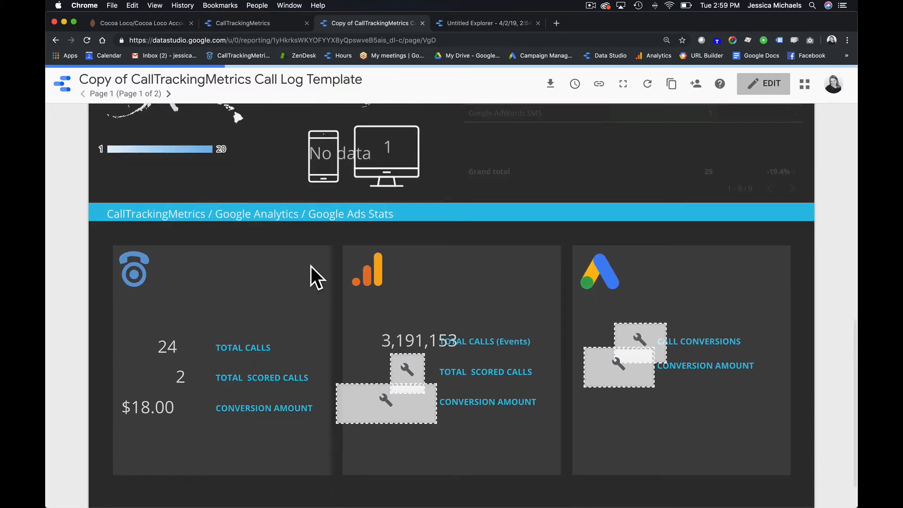
scroll(315, 277, up, 15)
scroll(389, 272, up, 1)
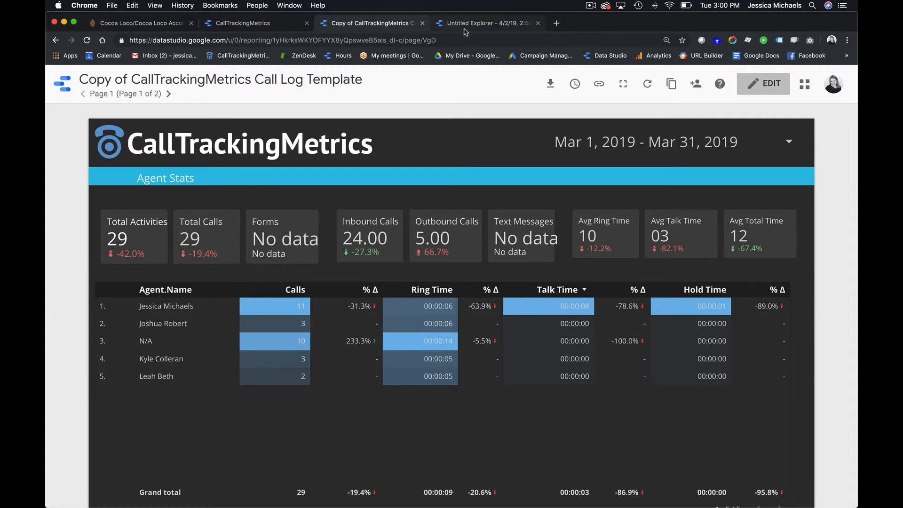
Return to the Untitled Explorer table and change the Talk Time metric's aggregation to Average.
click(485, 23)
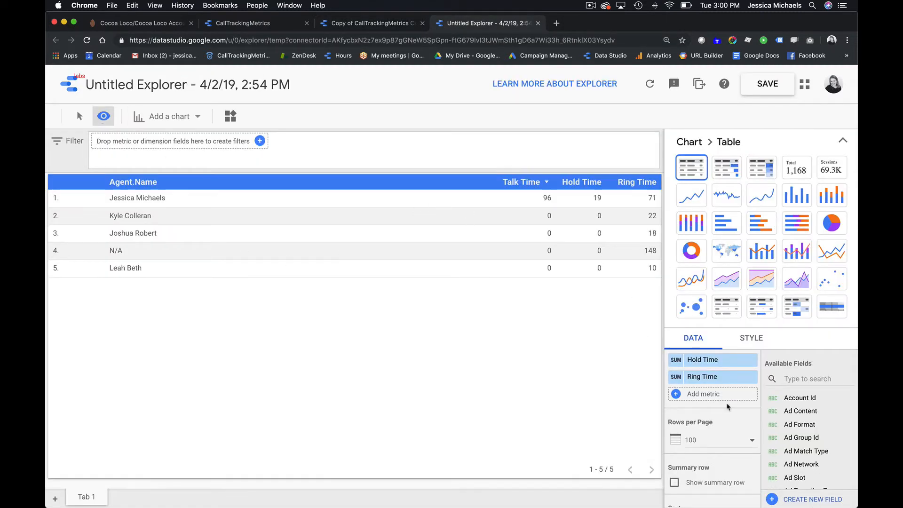
scroll(727, 407, down, 2)
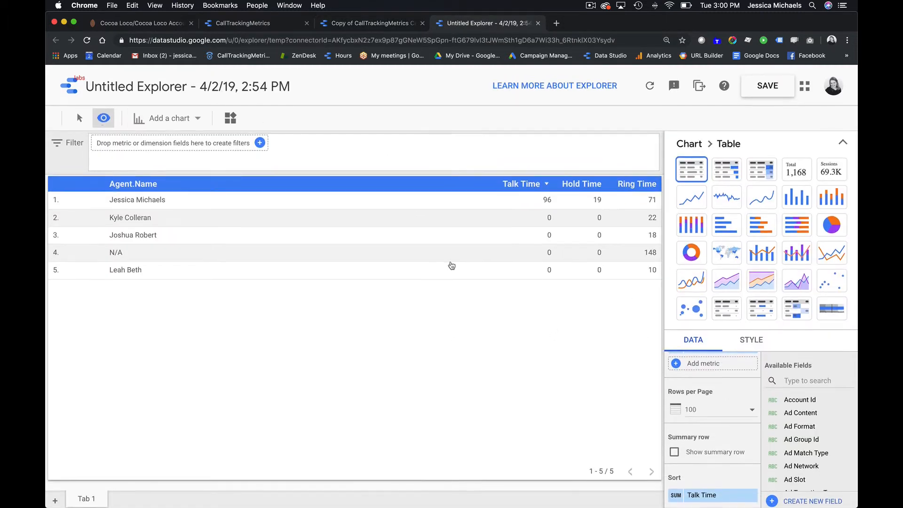
scroll(713, 408, up, 4)
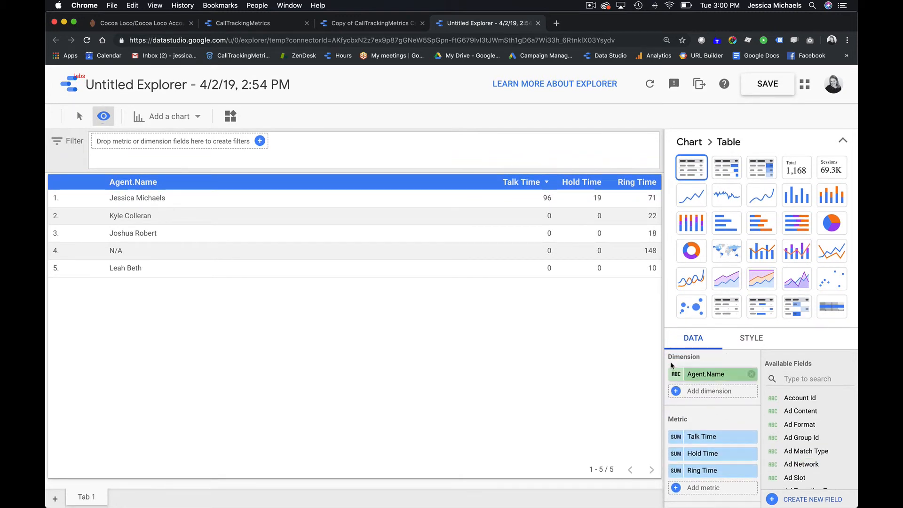
scroll(560, 371, up, 1)
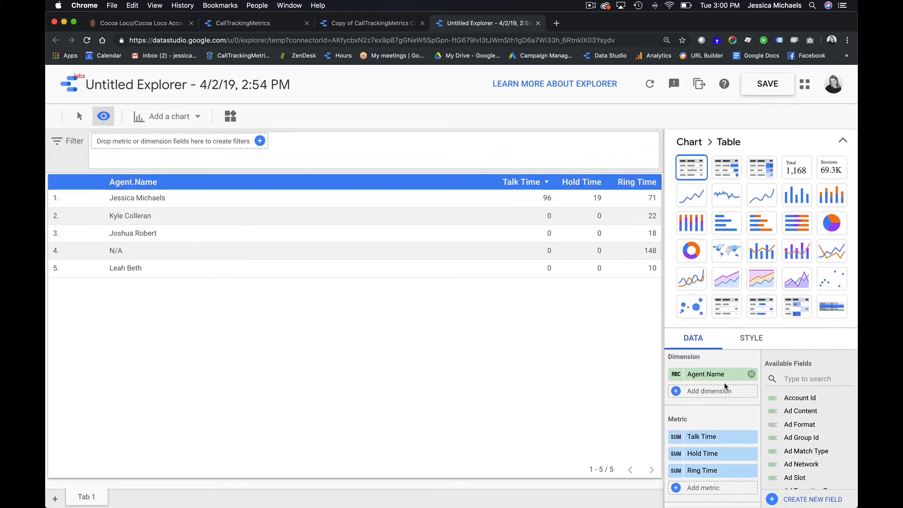
scroll(726, 399, down, 2)
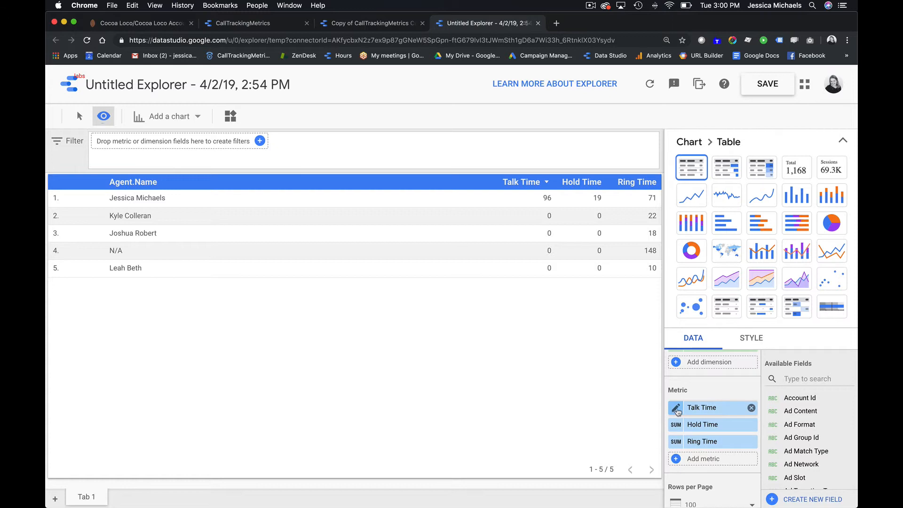
scroll(702, 397, down, 1)
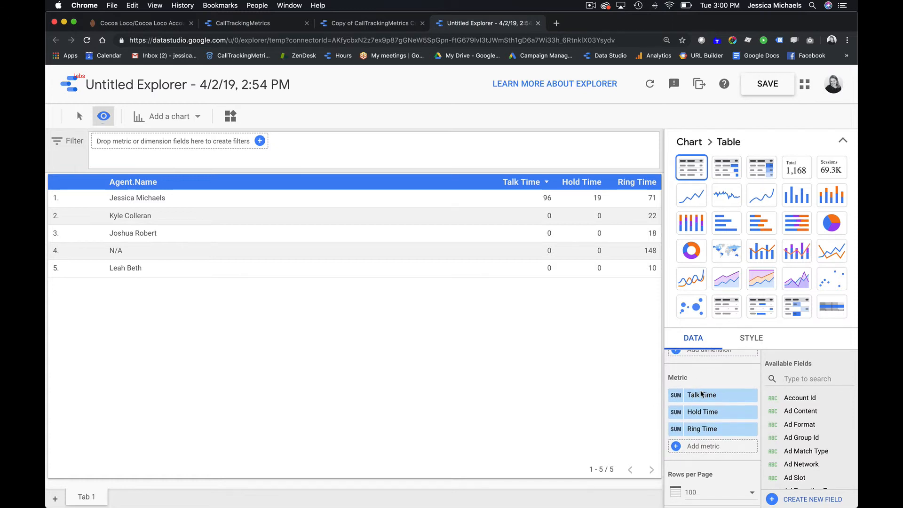
click(677, 396)
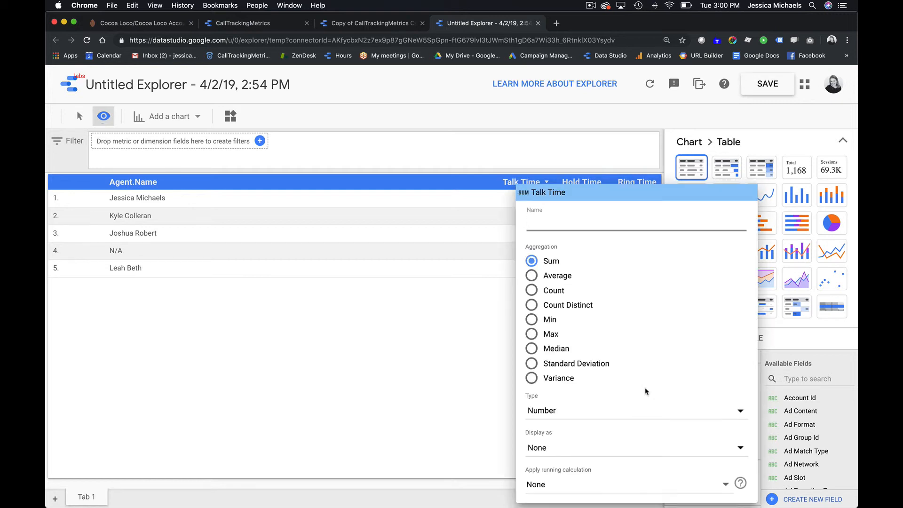
click(545, 280)
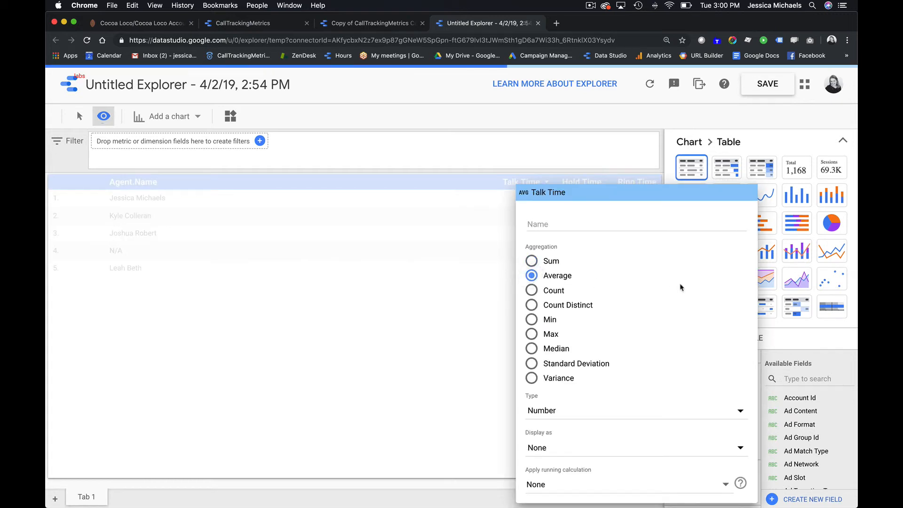
click(439, 351)
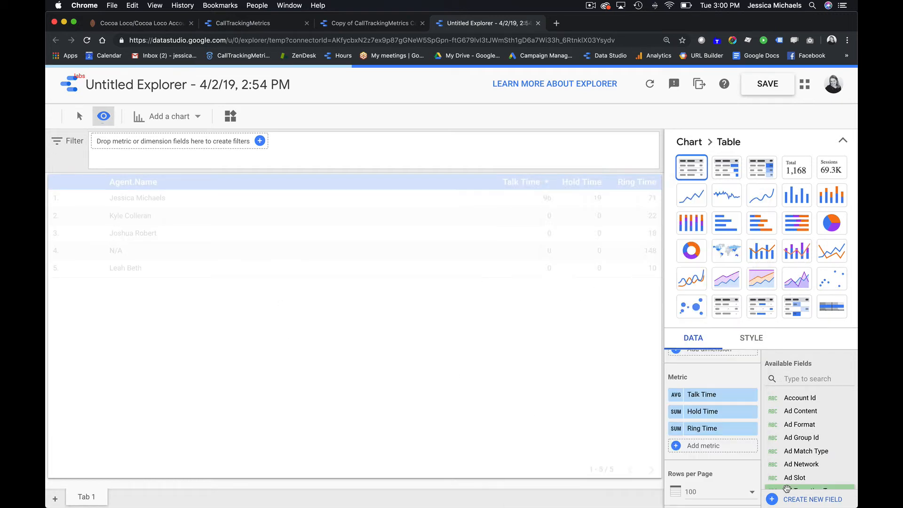
Set the aggregation of the Hold Time and Ring Time metrics to Average as well.
click(677, 411)
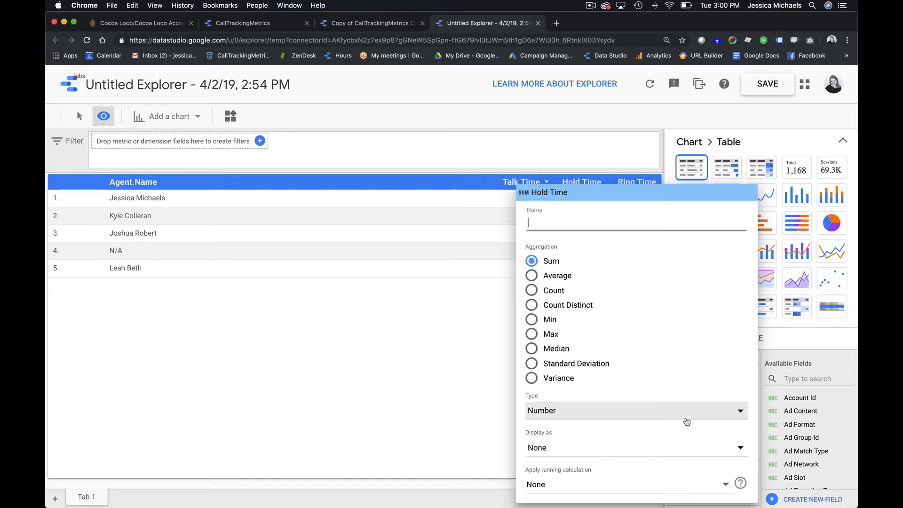
click(533, 276)
click(787, 345)
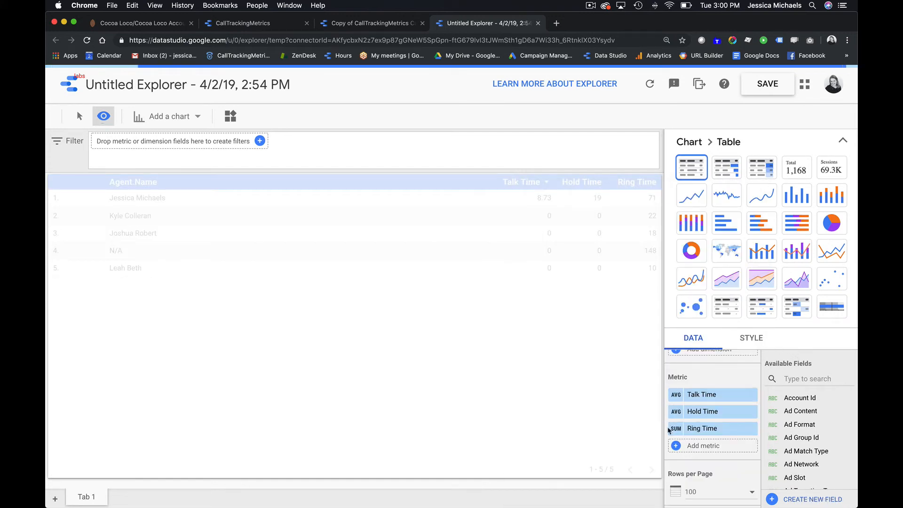
click(678, 430)
click(532, 276)
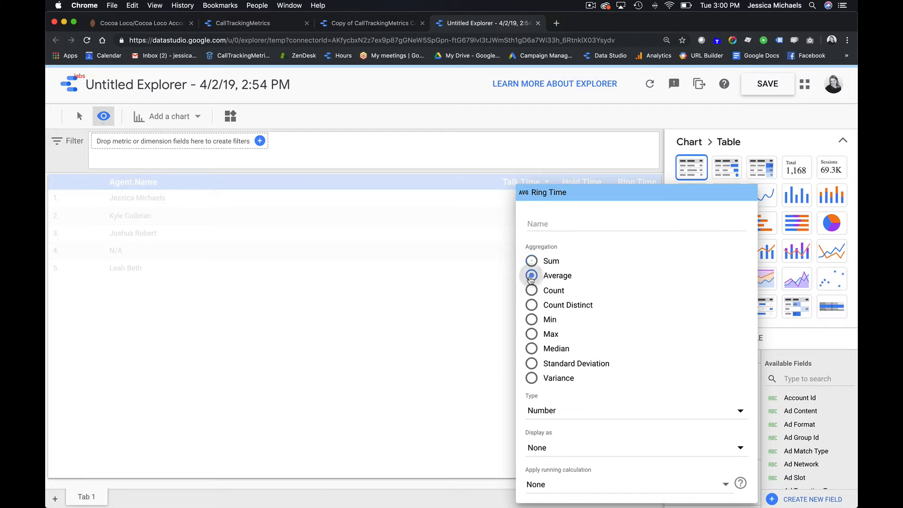
click(496, 287)
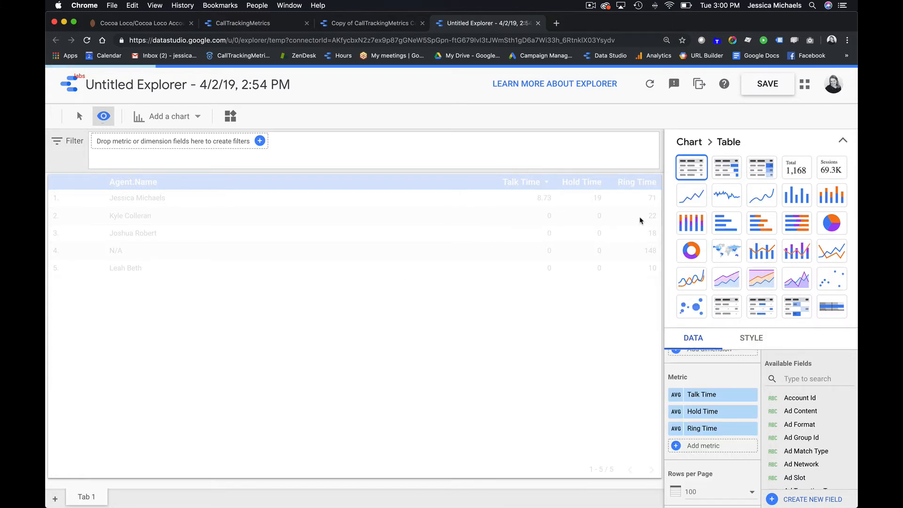
Examine the data types available for the Agent.Name dimension, leaving its type as Text.
scroll(690, 416, up, 3)
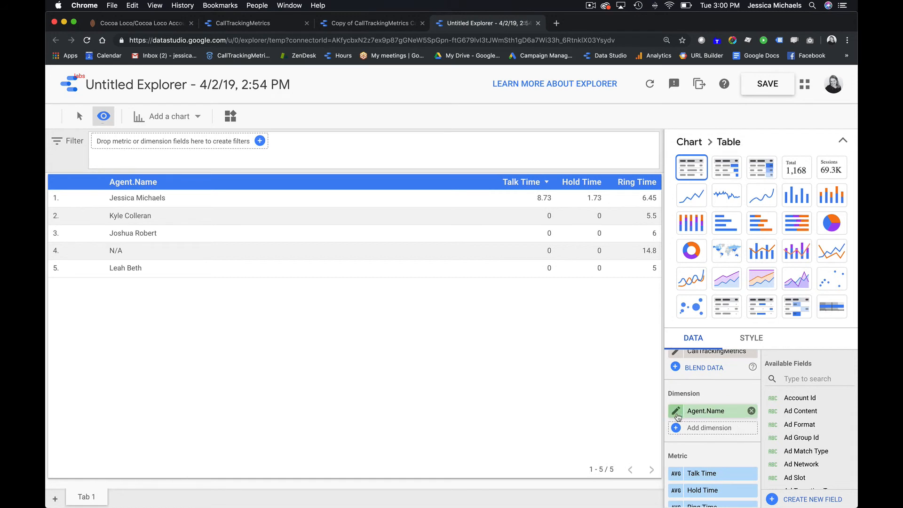
click(675, 416)
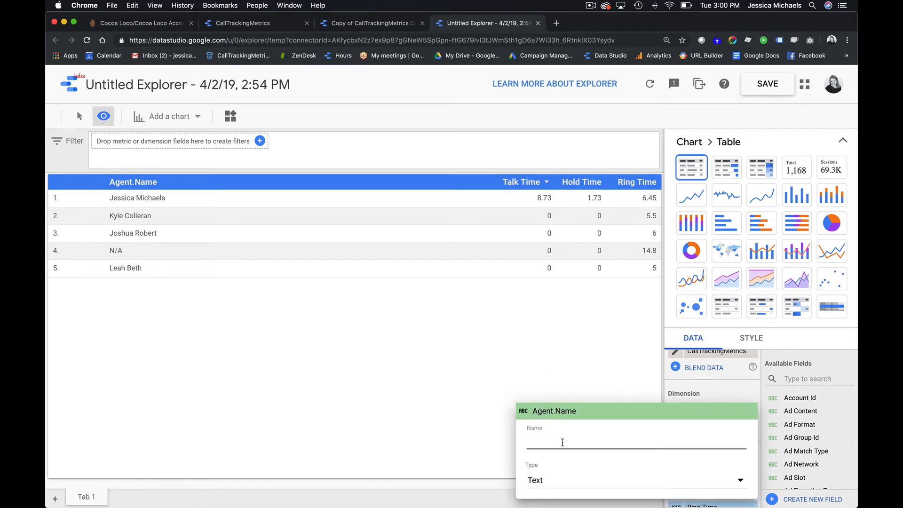
click(586, 479)
mouse_move(607, 463)
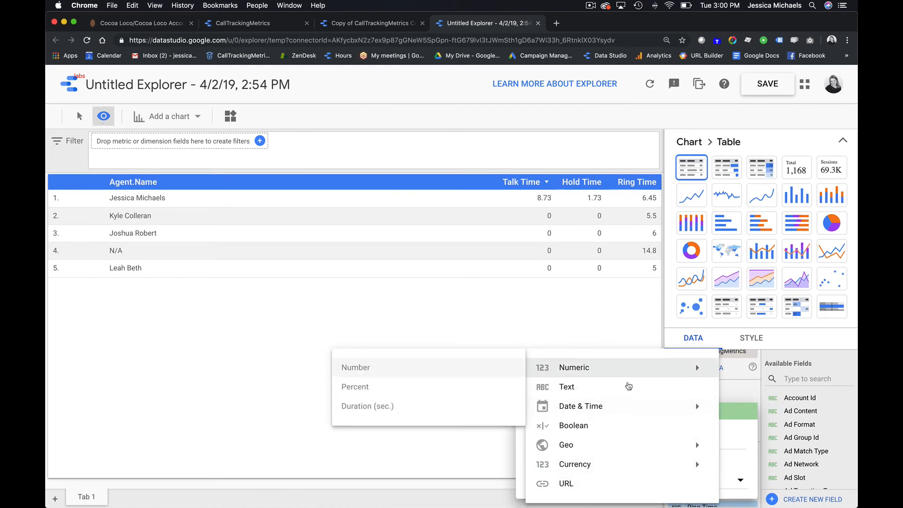
click(558, 336)
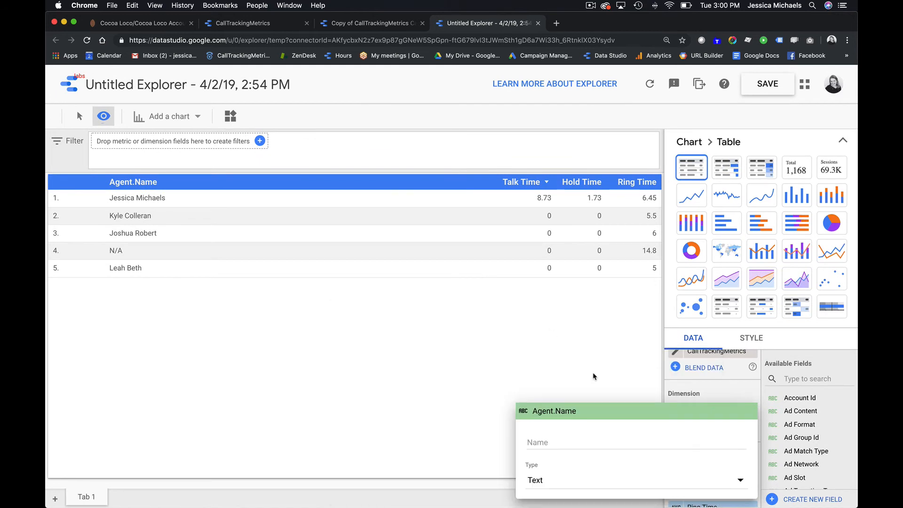
click(724, 400)
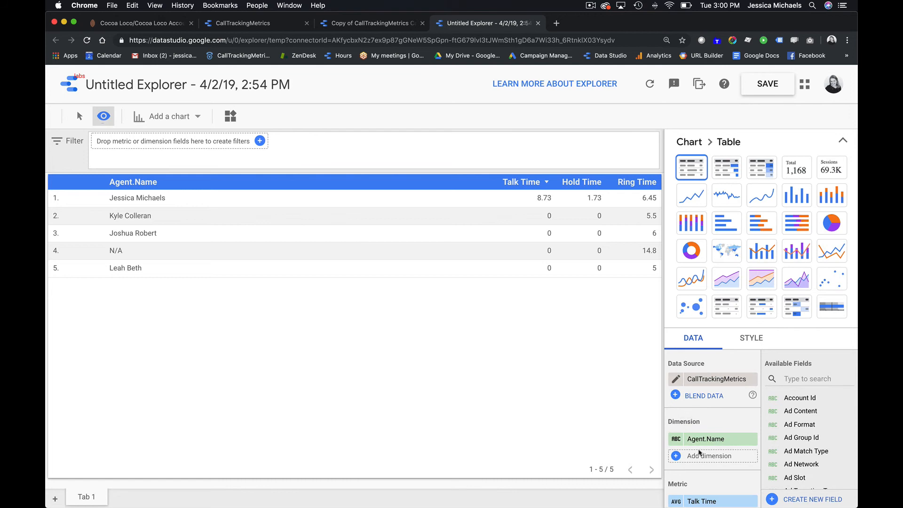
scroll(698, 453, down, 3)
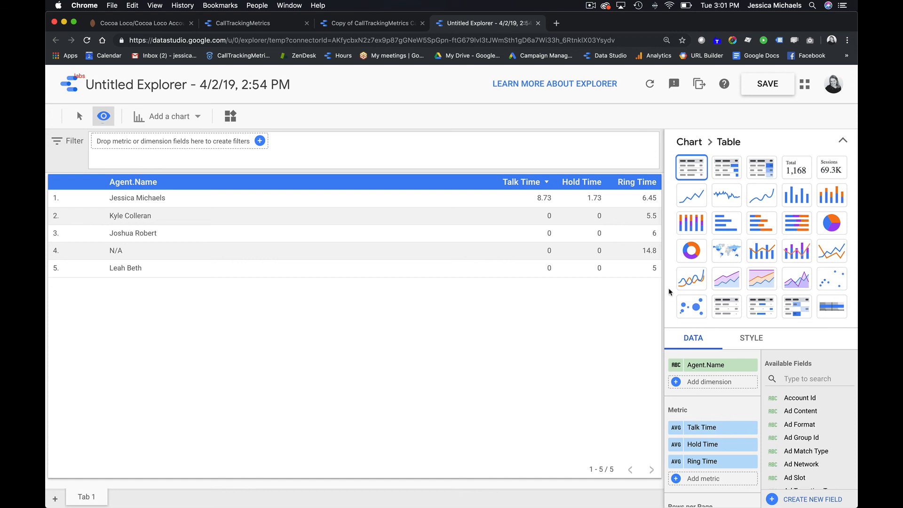
click(591, 7)
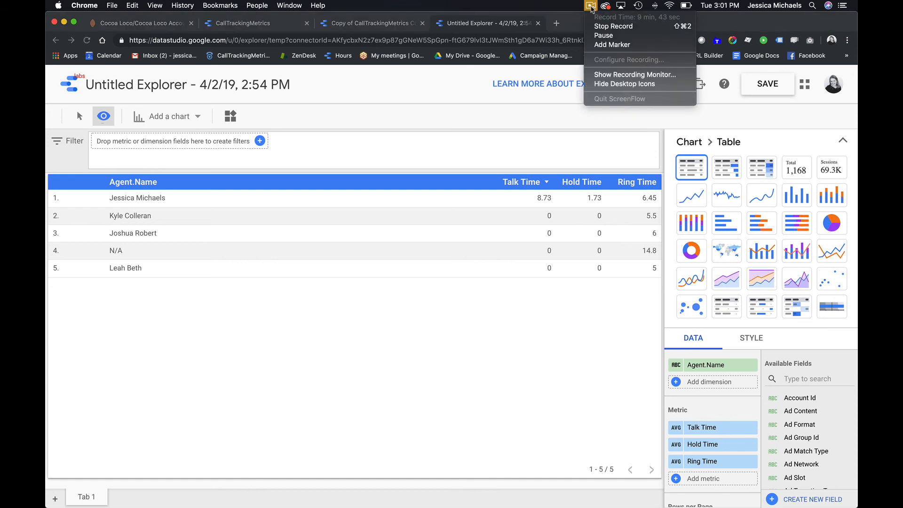